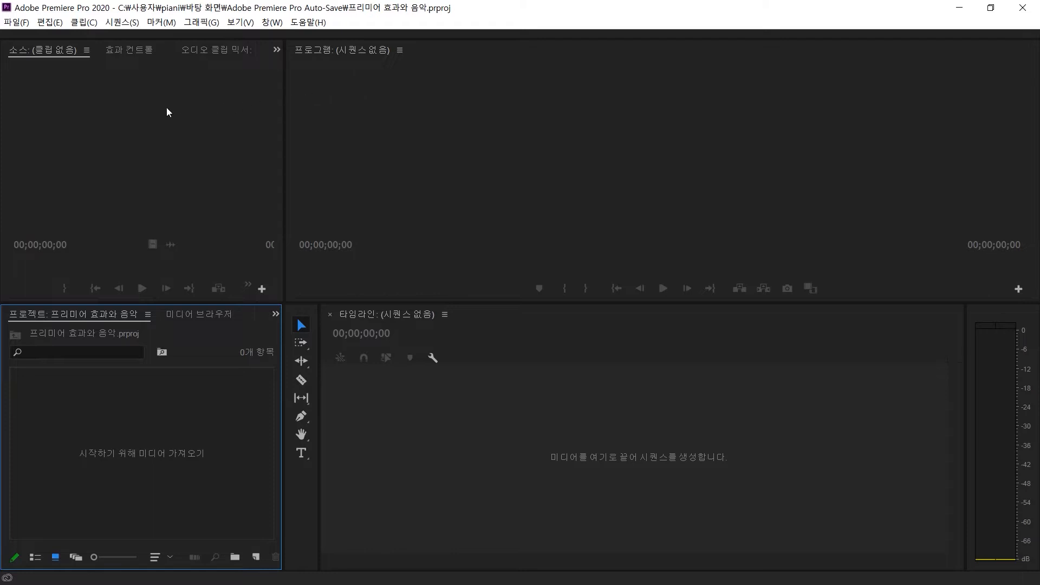
Step: Import 20200317_222038.mp4 from the Desktop folder (바탕 화면) and create a sequence from it on the empty timeline
left_click(16, 23)
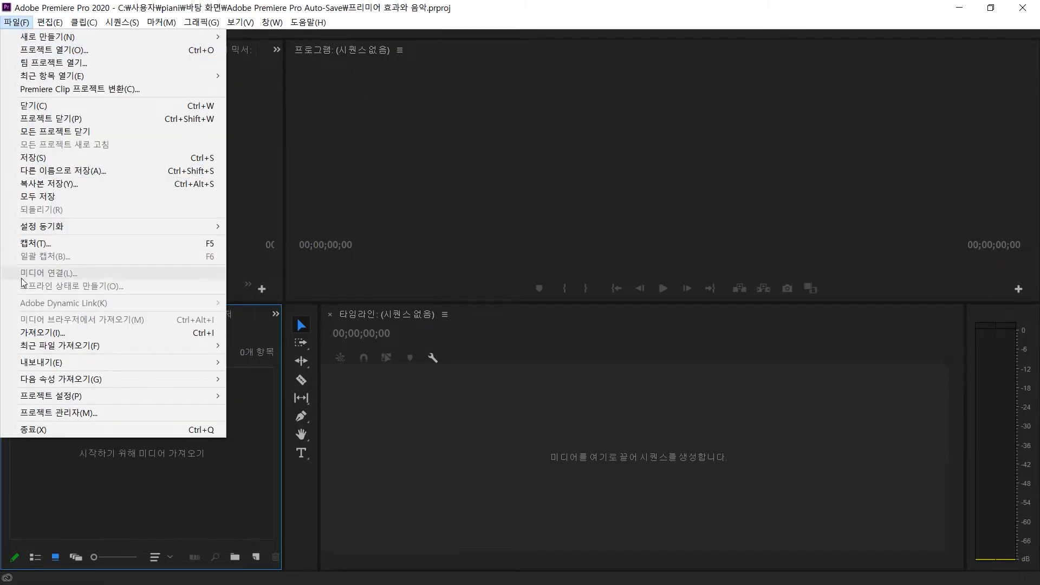
left_click(27, 334)
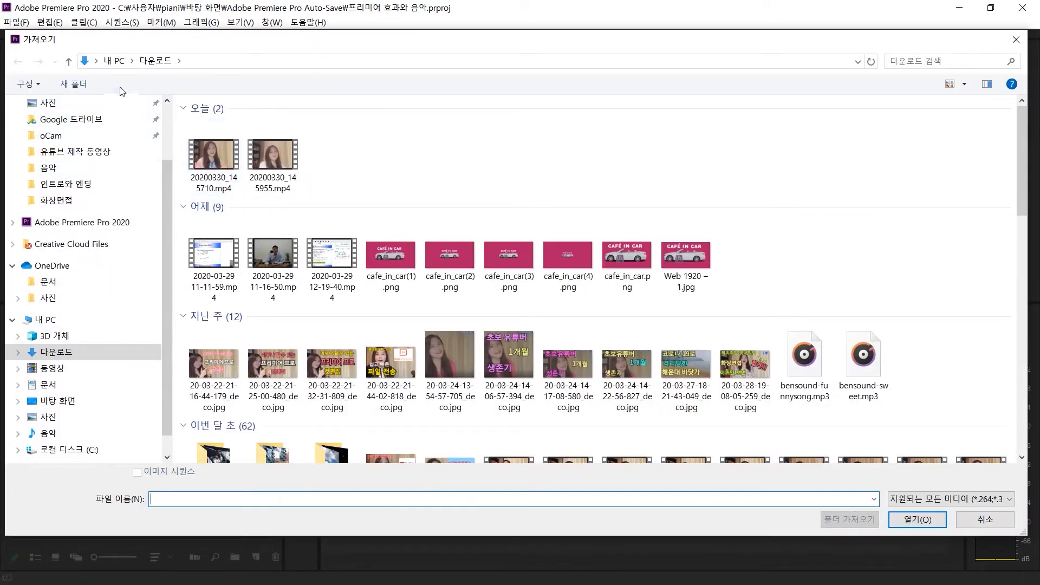
left_click(119, 62)
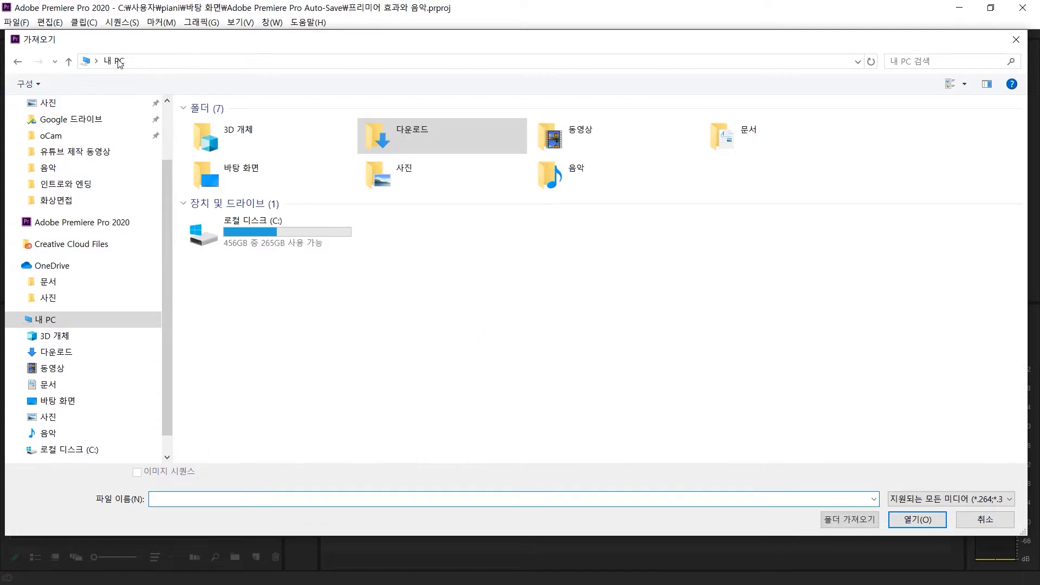
double_click(242, 170)
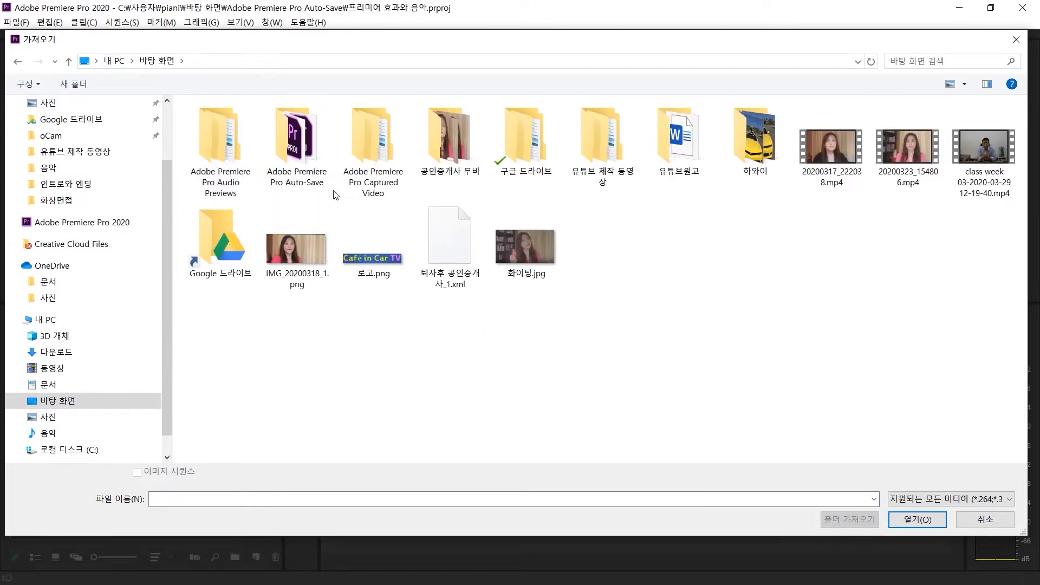
double_click(841, 148)
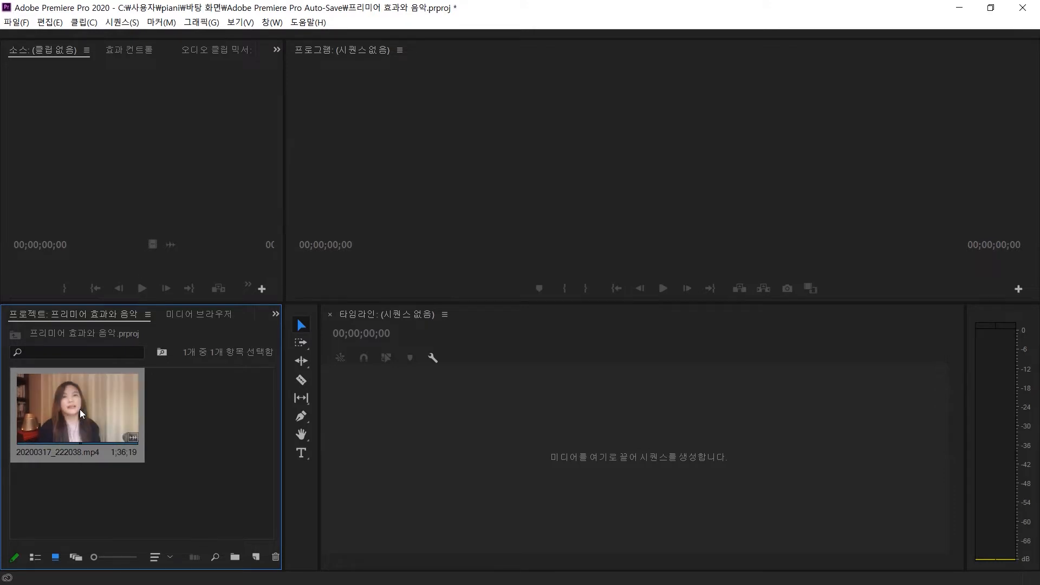
left_click_drag(79, 408, 463, 408)
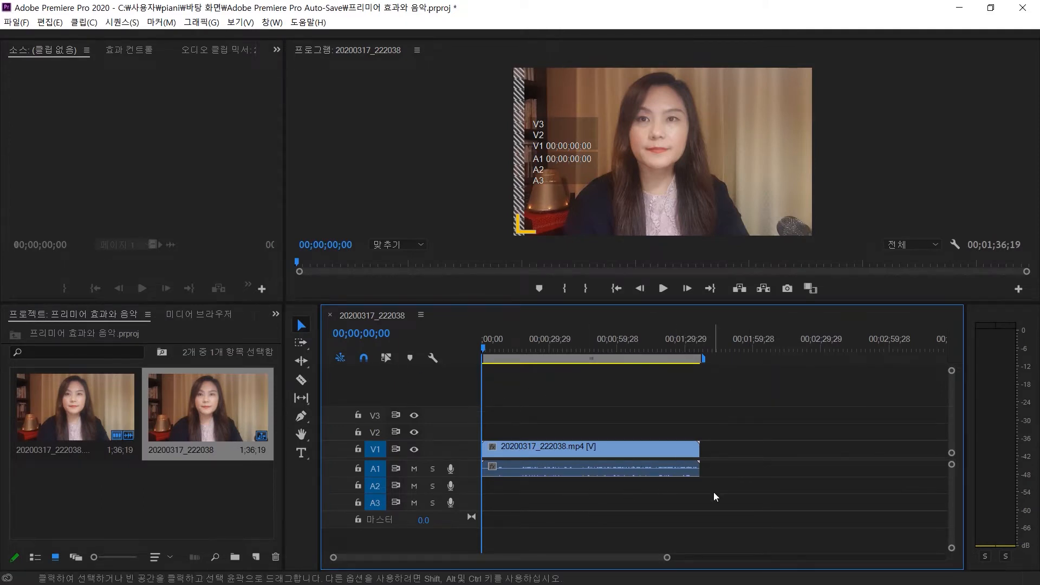
Step: Preview the opening seconds of the sequence and increase the height of the V1 and A1 tracks
left_click(662, 288)
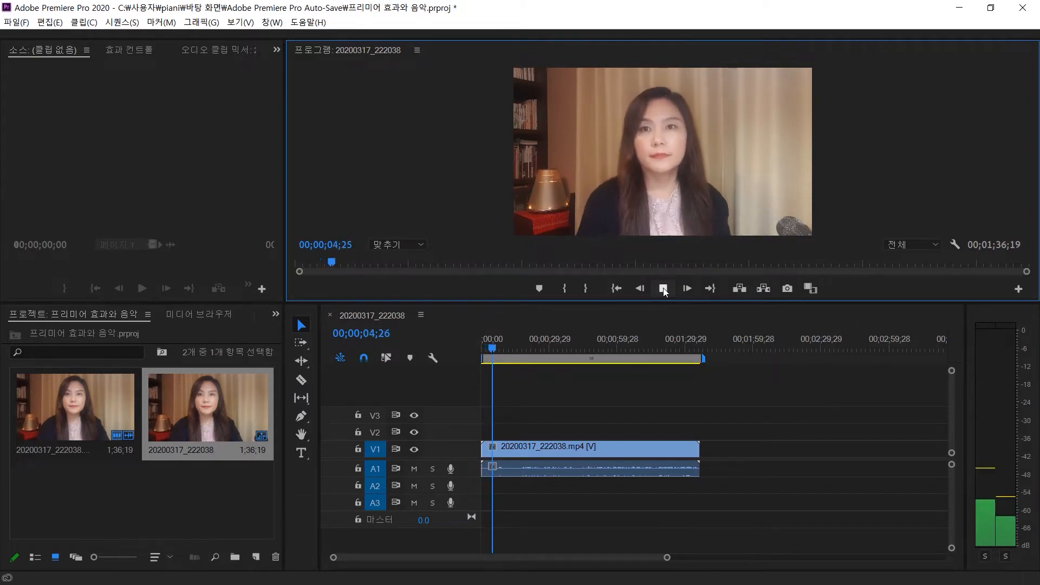
left_click(663, 288)
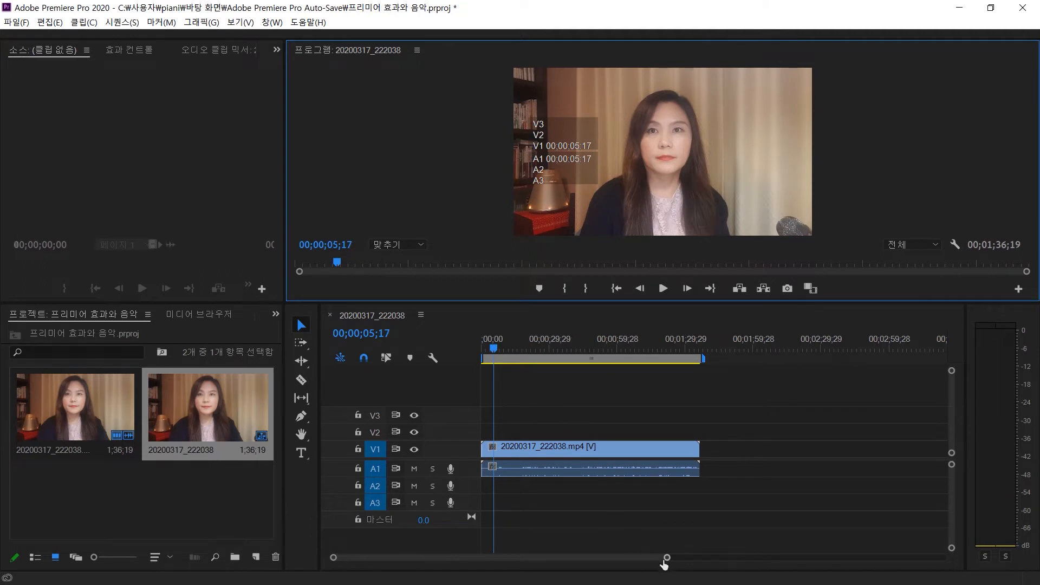
left_click_drag(668, 558, 582, 567)
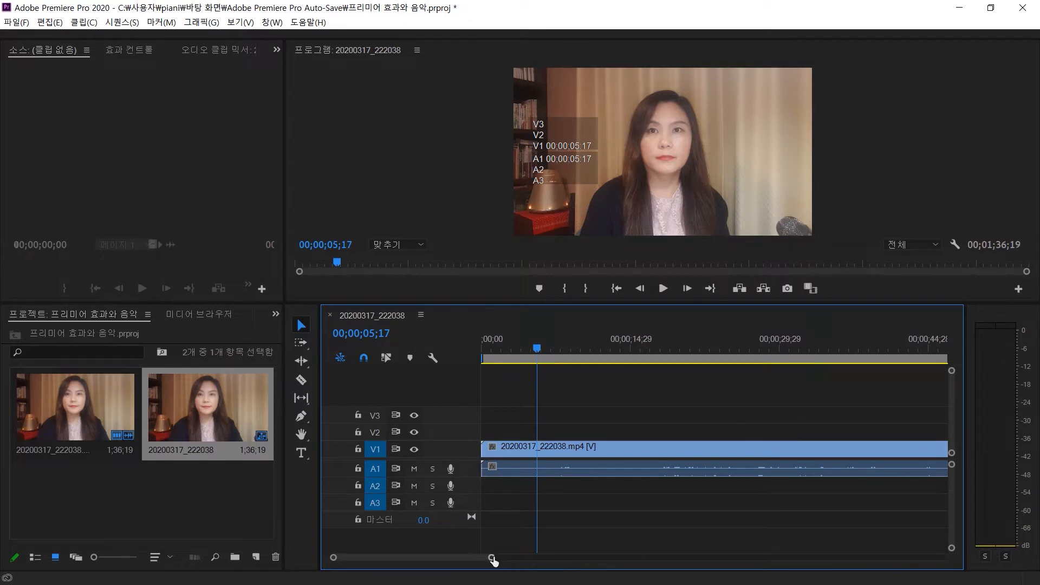
mouse_move(493, 560)
left_mouse_down()
mouse_move(610, 557)
mouse_move(487, 560)
mouse_move(508, 564)
left_mouse_up()
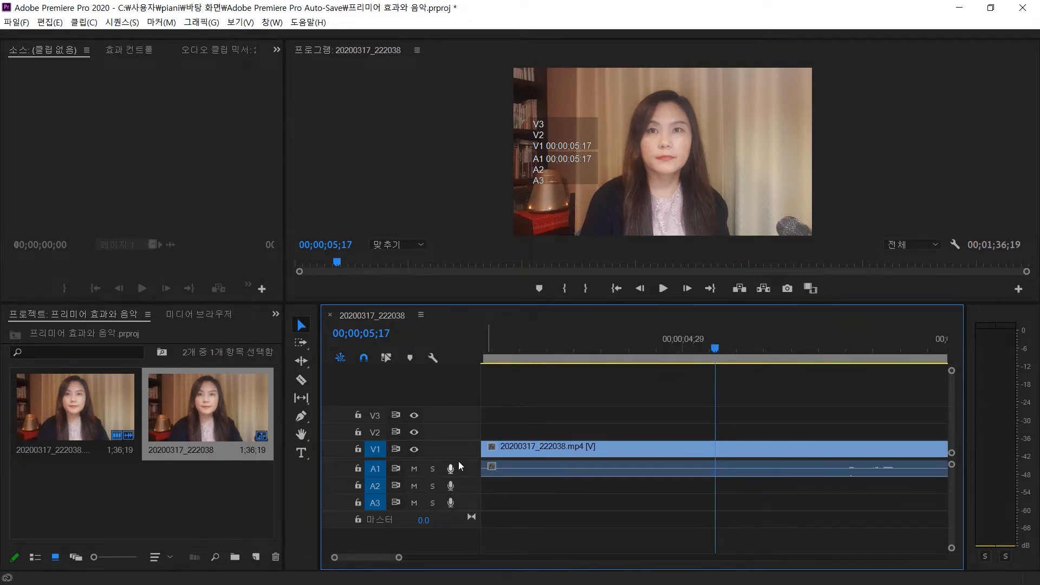
double_click(474, 438)
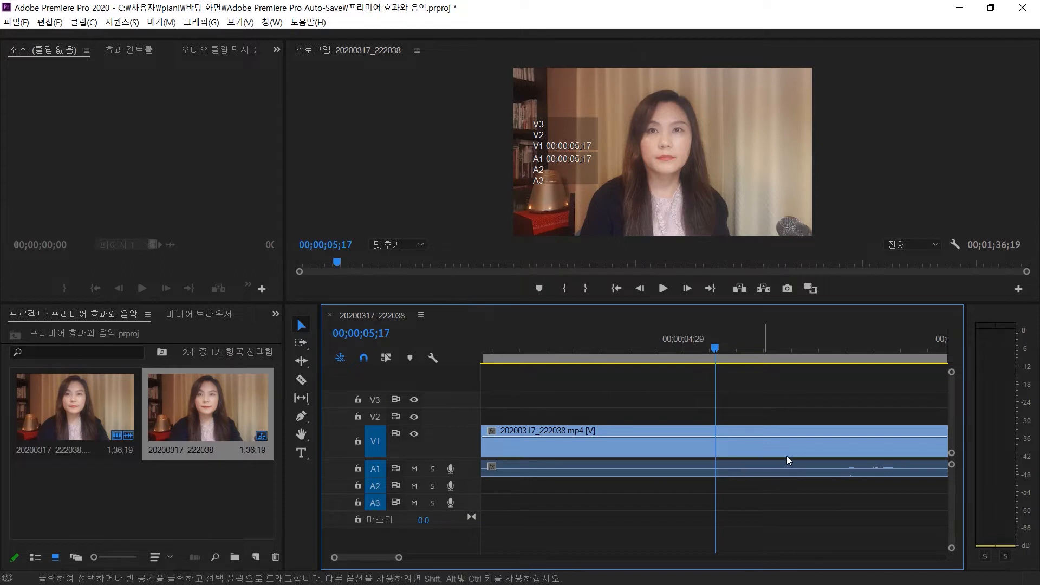
left_click_drag(952, 470, 952, 466)
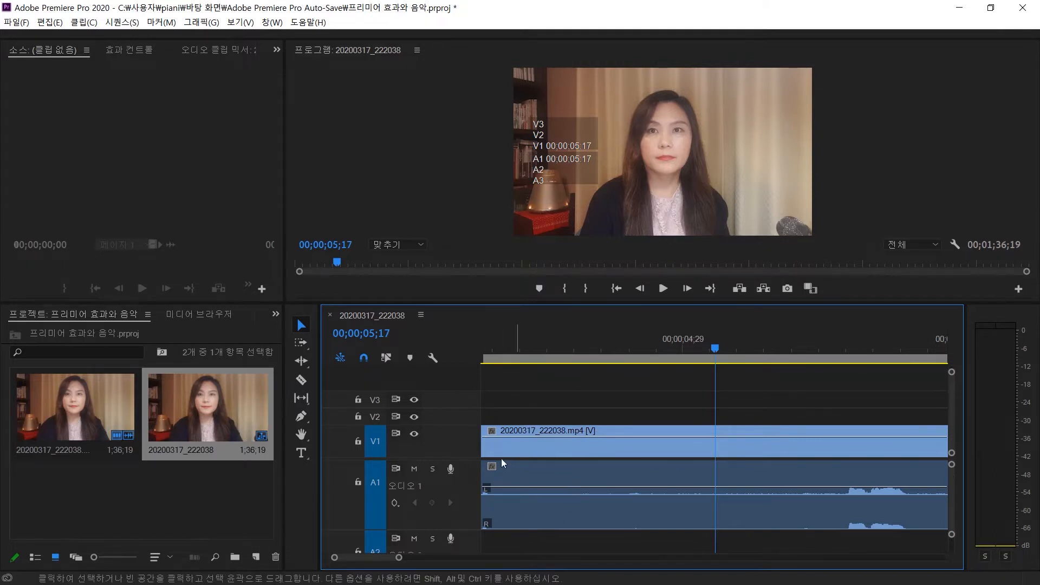
left_click_drag(454, 426, 454, 412)
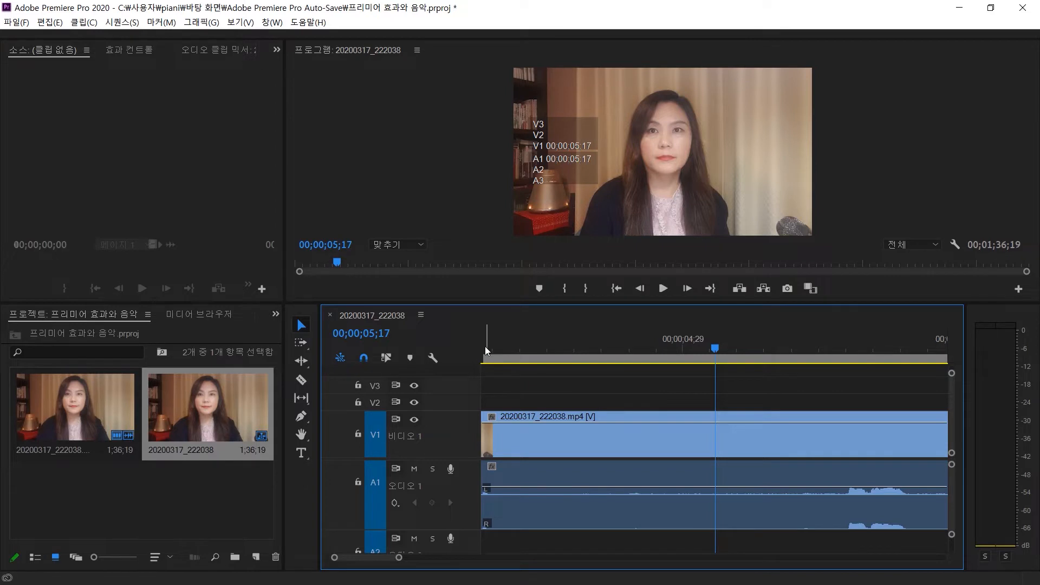
Step: Play the sequence from its start to 00;00;15;00 and split the V1 video clip there with the Razor tool
left_click(617, 288)
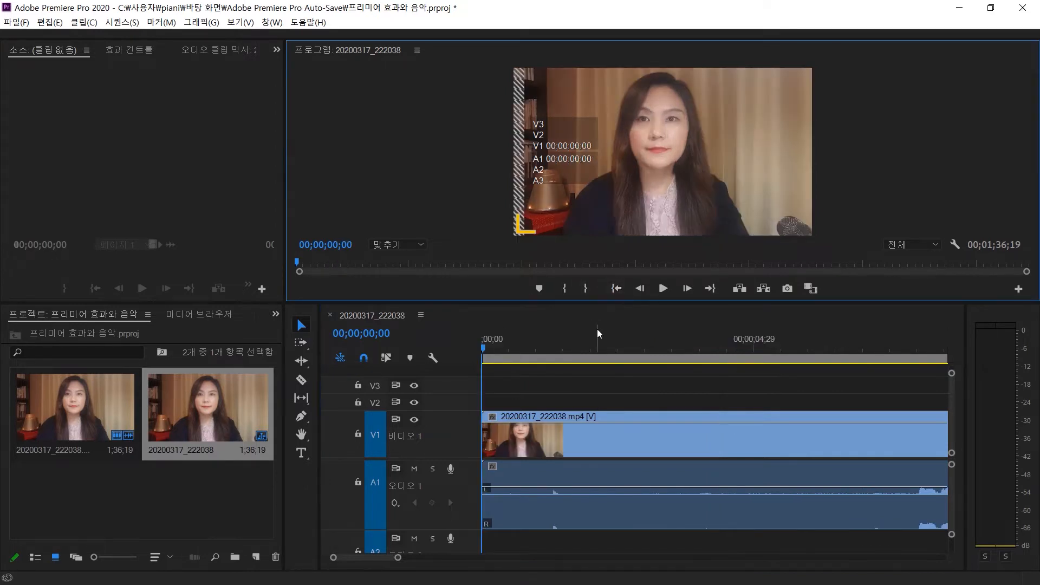
left_click(663, 290)
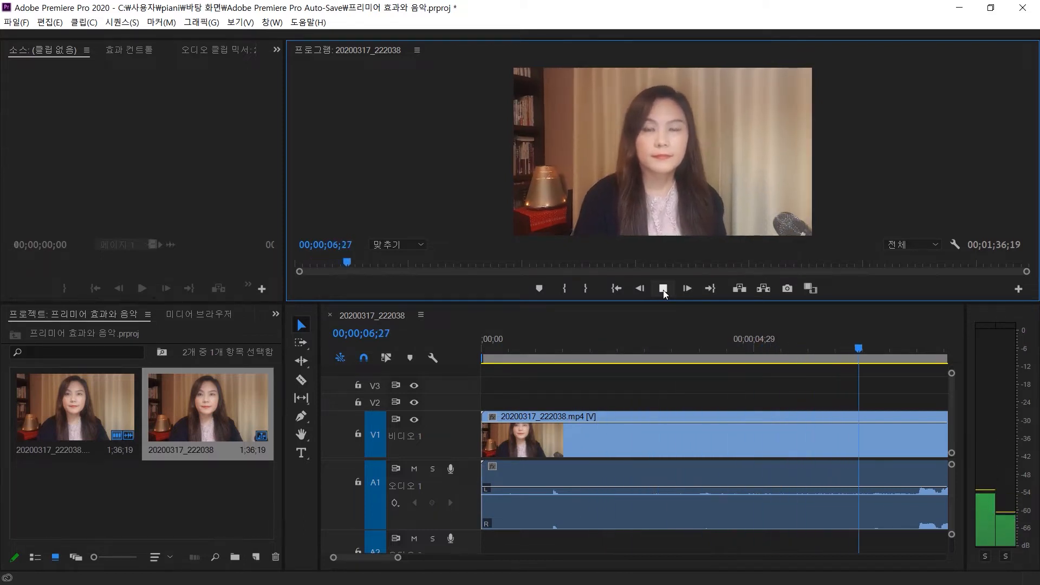
left_click(663, 289)
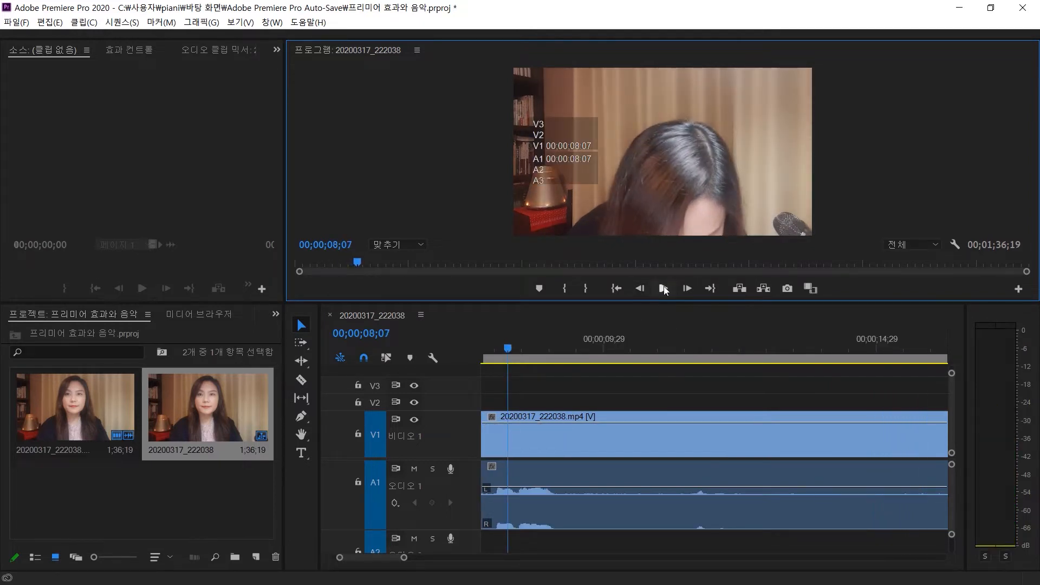
left_click(663, 288)
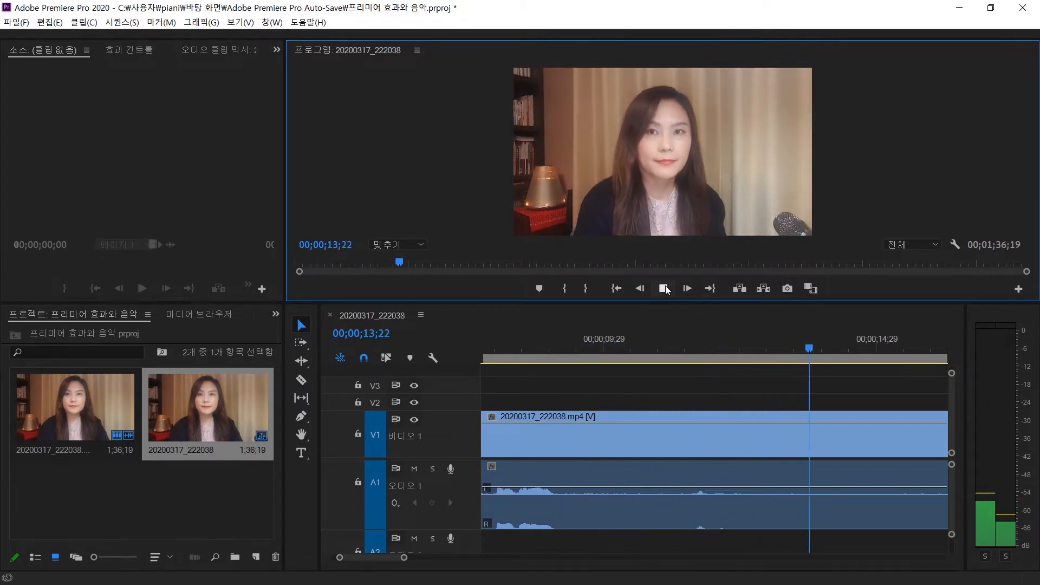
left_click(664, 288)
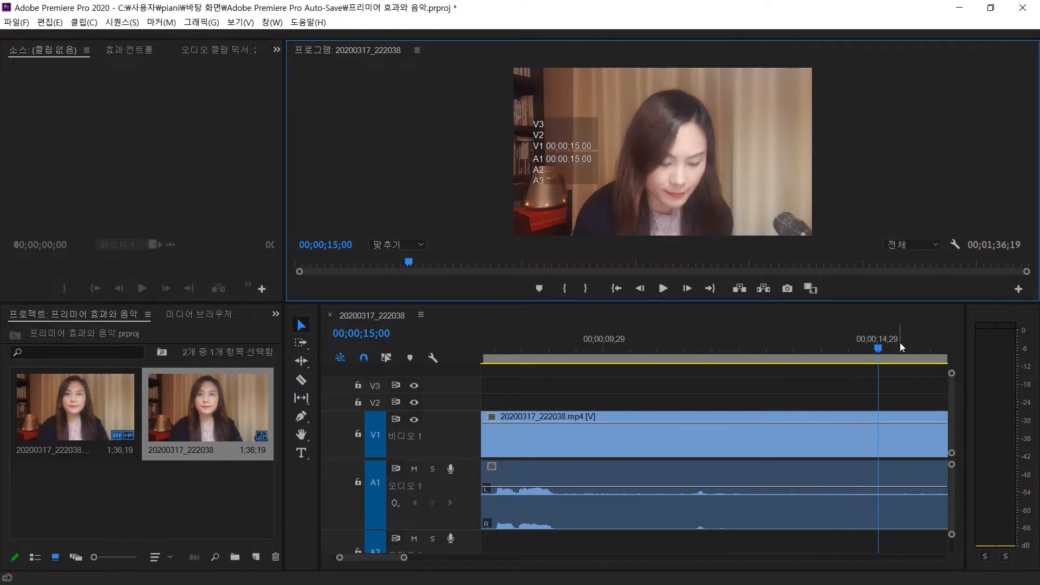
left_click(302, 379)
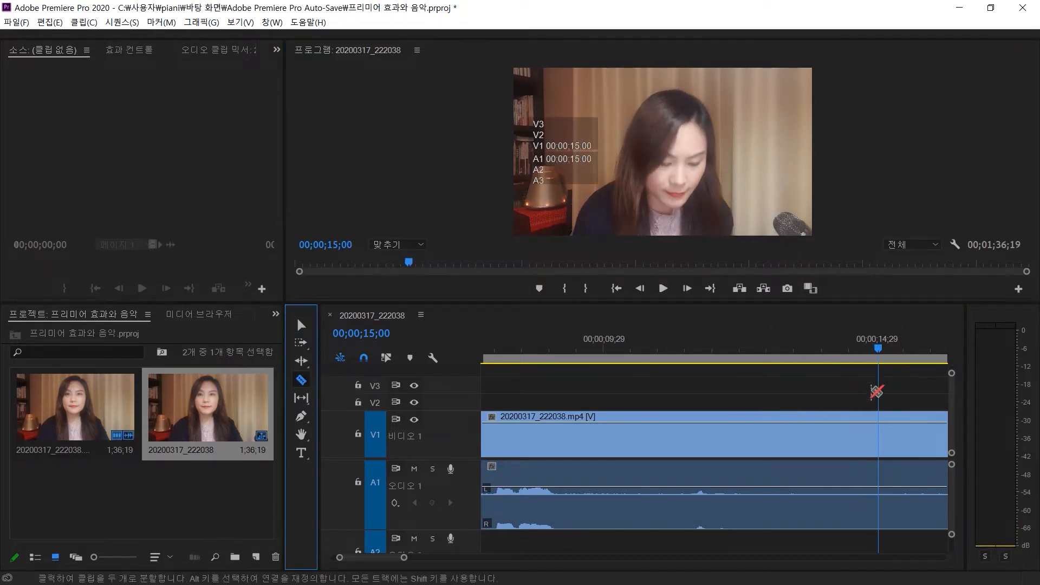
left_click(881, 420)
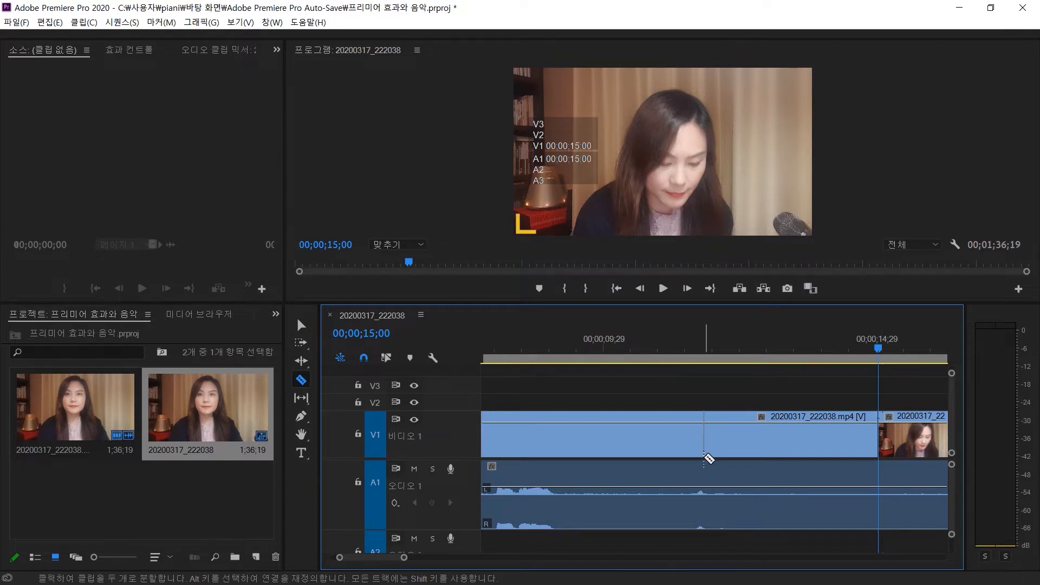
Step: Cut out the video before 00;00;15;00, split off and remove the matching A1 audio, and ripple delete the gap
right_click(727, 436)
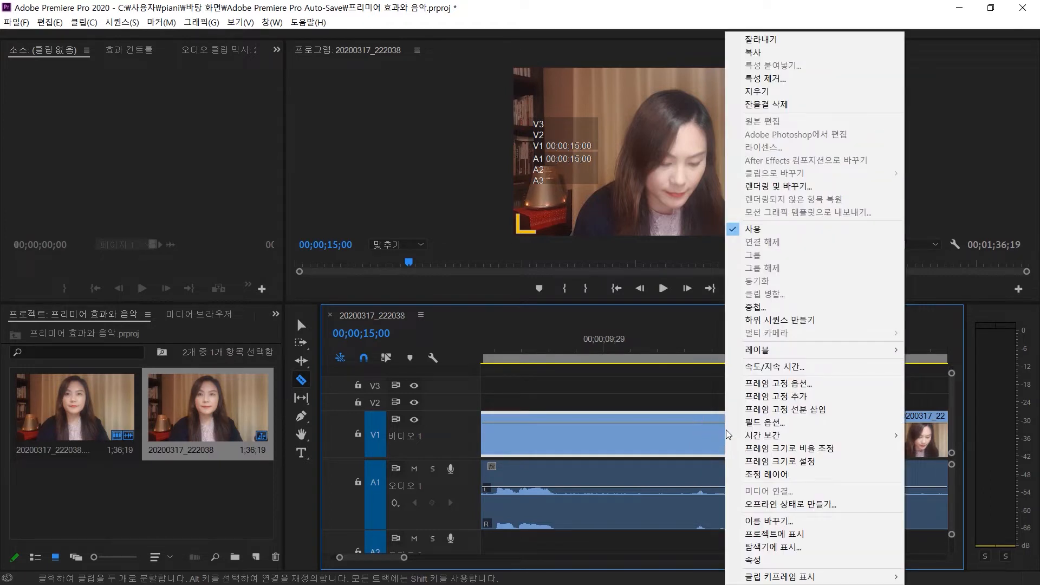
left_click(760, 39)
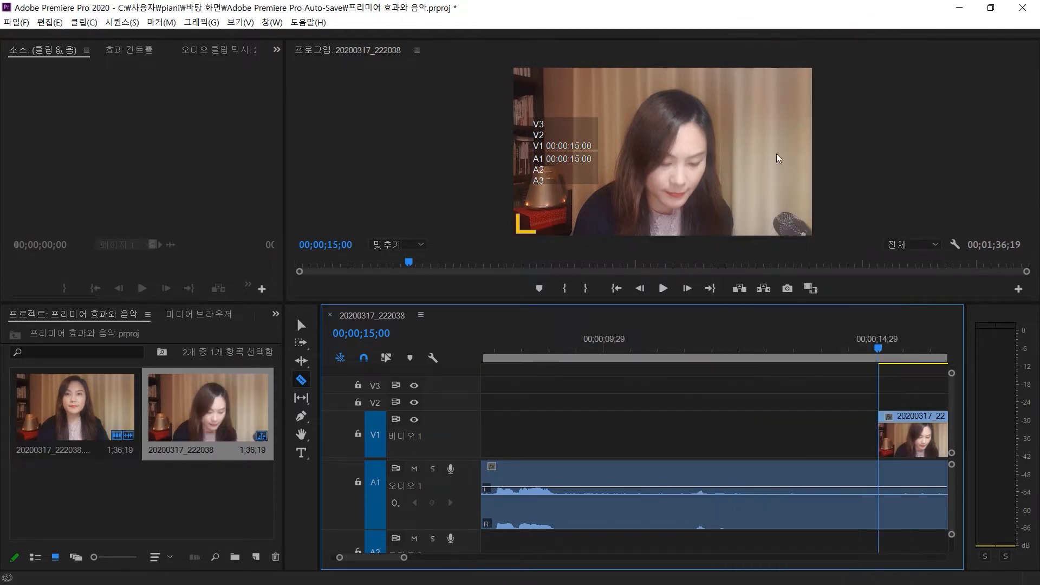
left_click(879, 476)
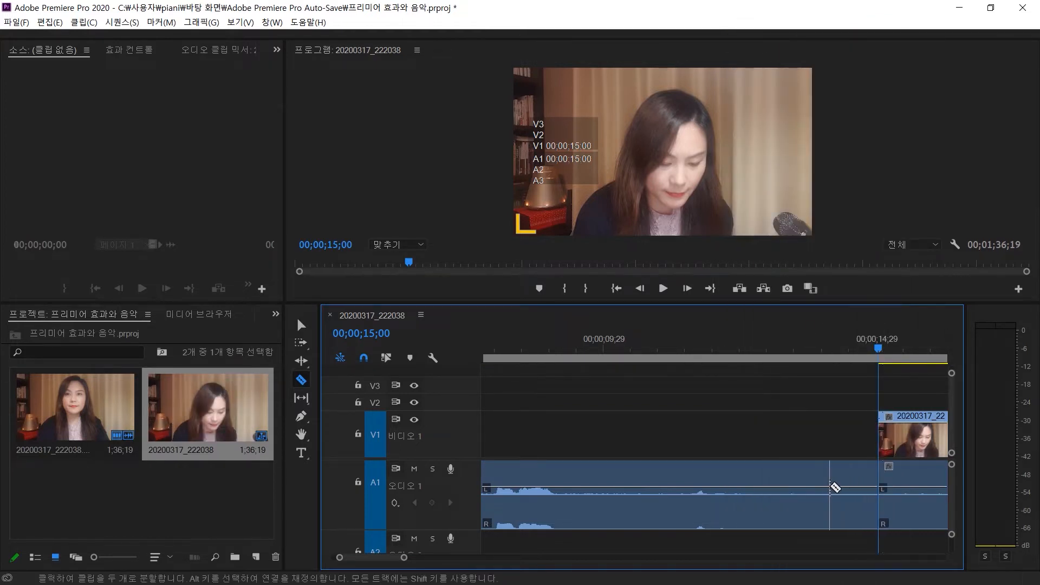
right_click(812, 491)
left_click(888, 31)
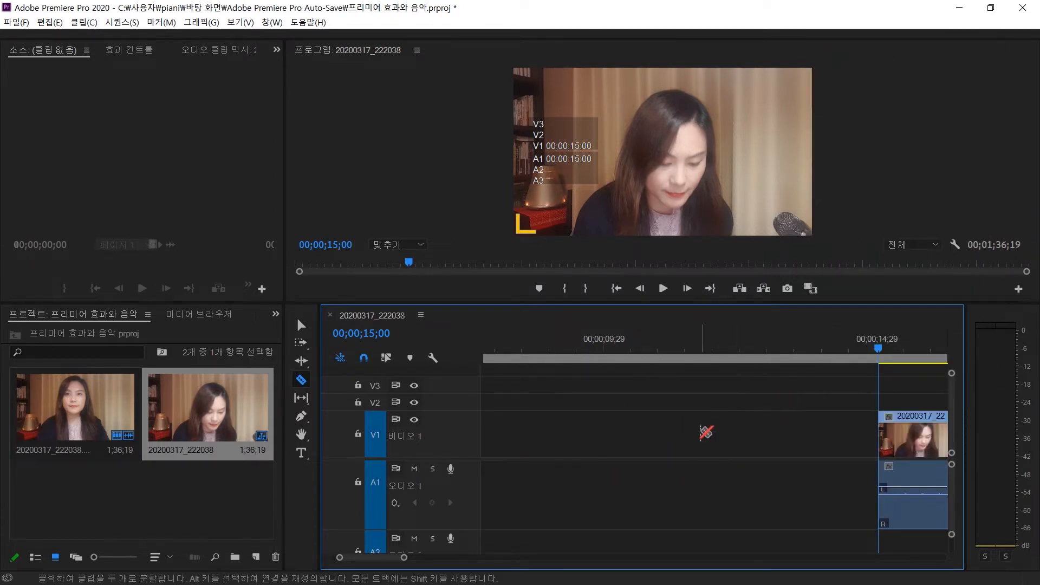
right_click(702, 435)
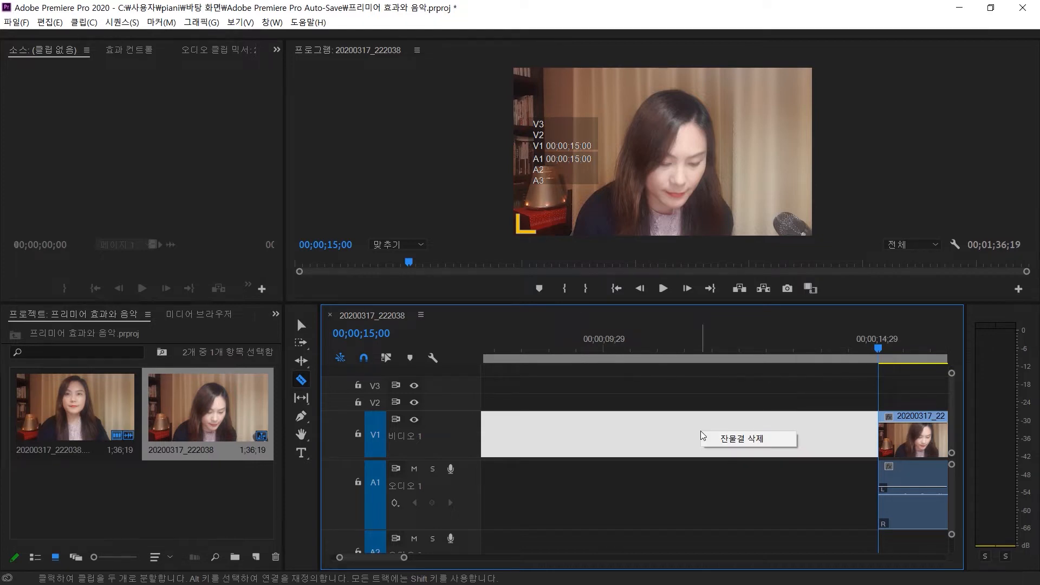
left_click(732, 439)
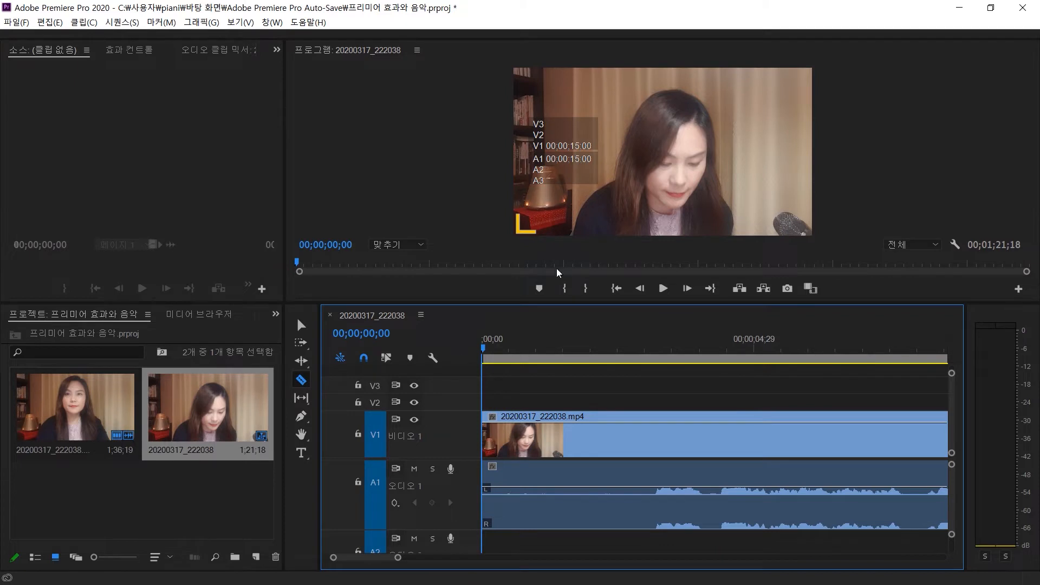
Step: Play the opening of the trimmed sequence to check the cut, and return the playhead to the start
left_click(666, 294)
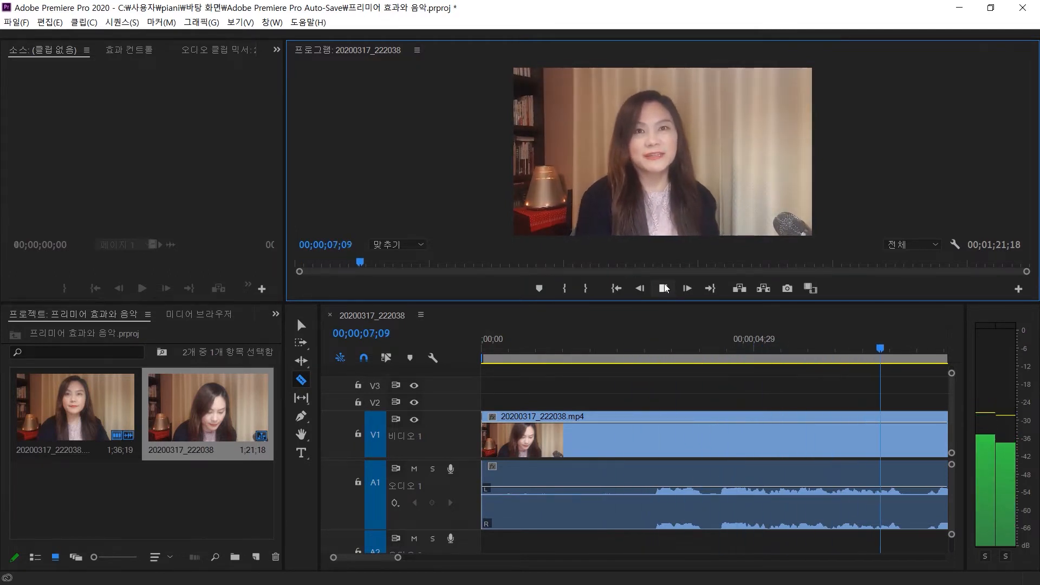
key("space")
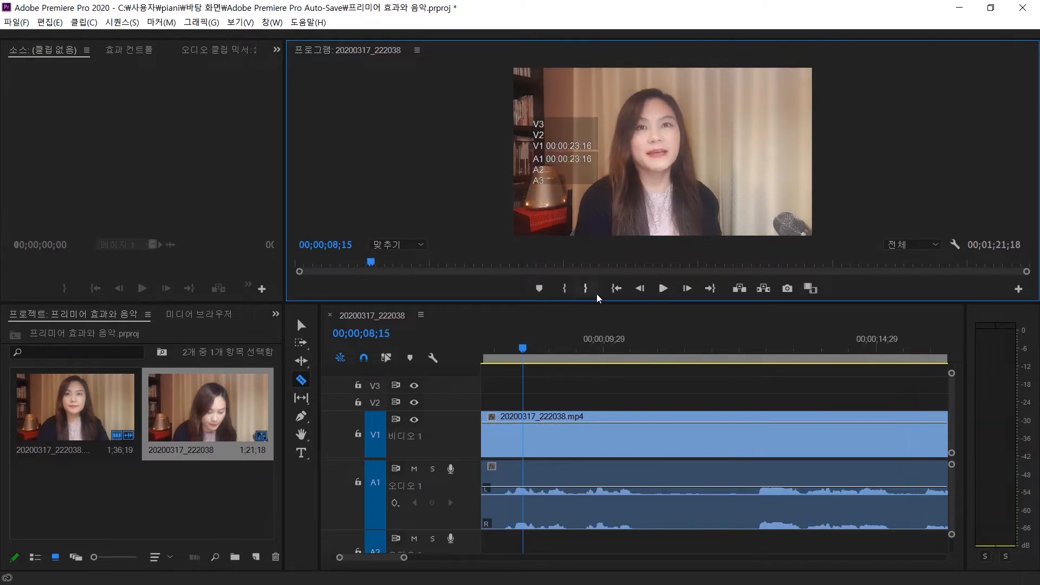
left_click(617, 289)
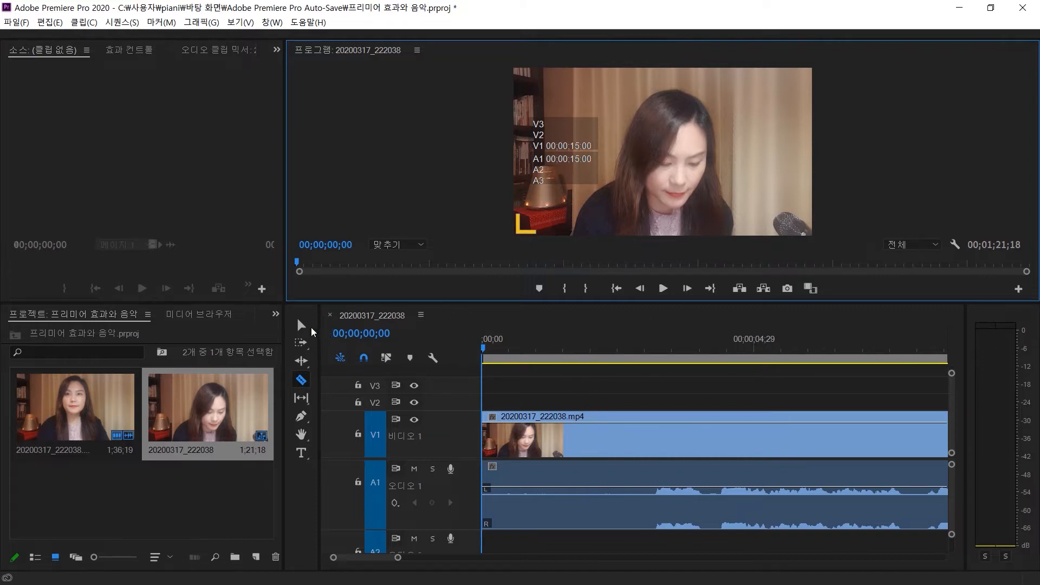
Step: Fade in the V1 clip with opacity keyframes from 0 at 00;00;00;00 to 100 within the first second, and preview it
left_click(301, 325)
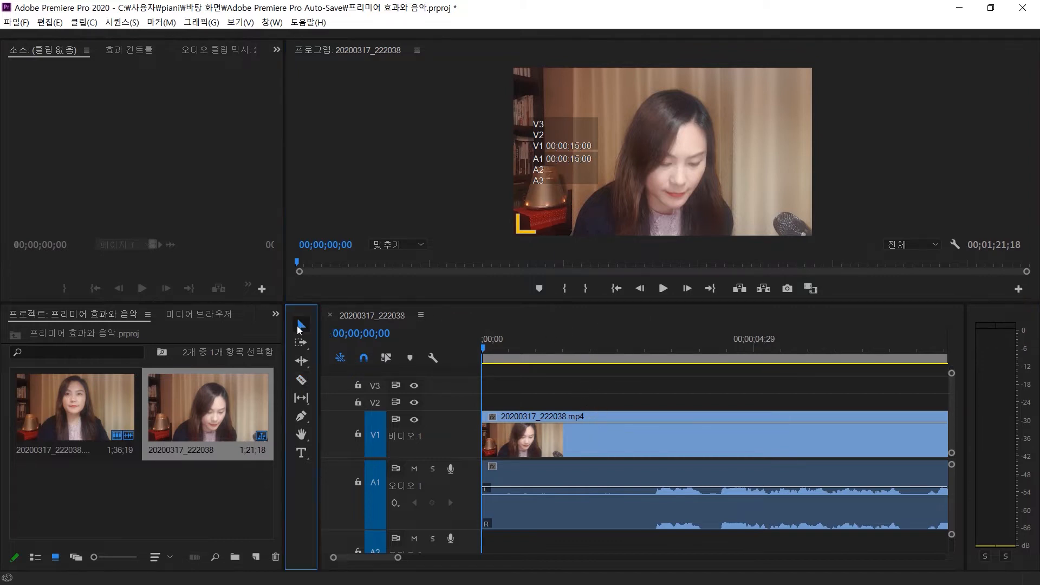
left_click(607, 423, "ctrl")
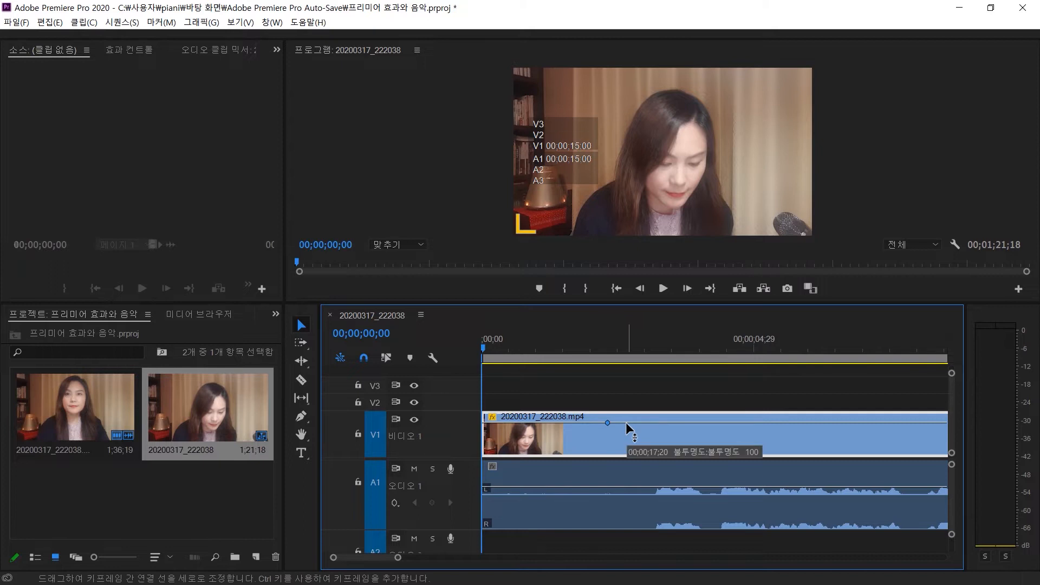
left_click(627, 423, "ctrl")
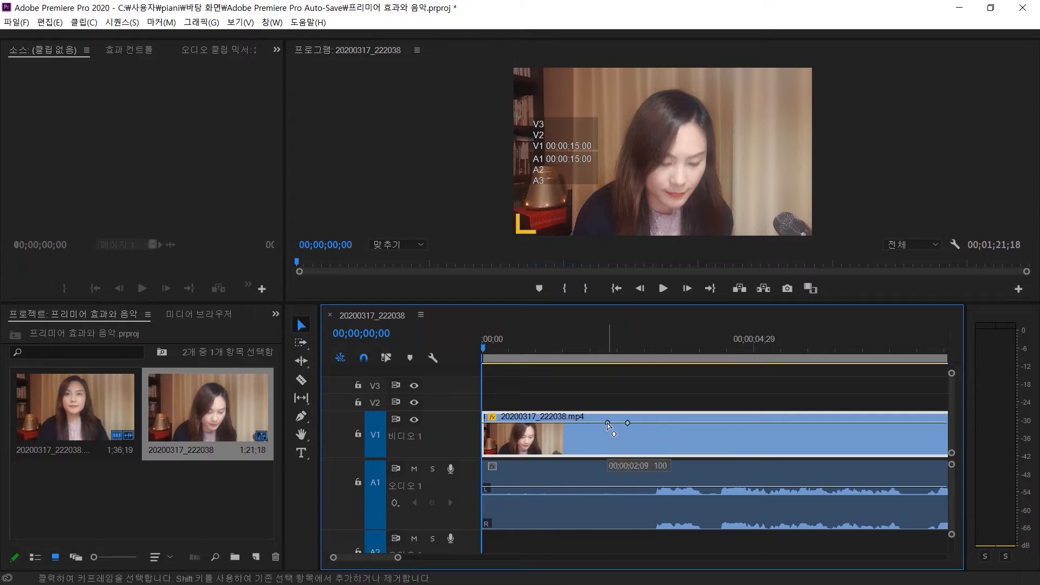
left_click_drag(607, 426, 486, 451)
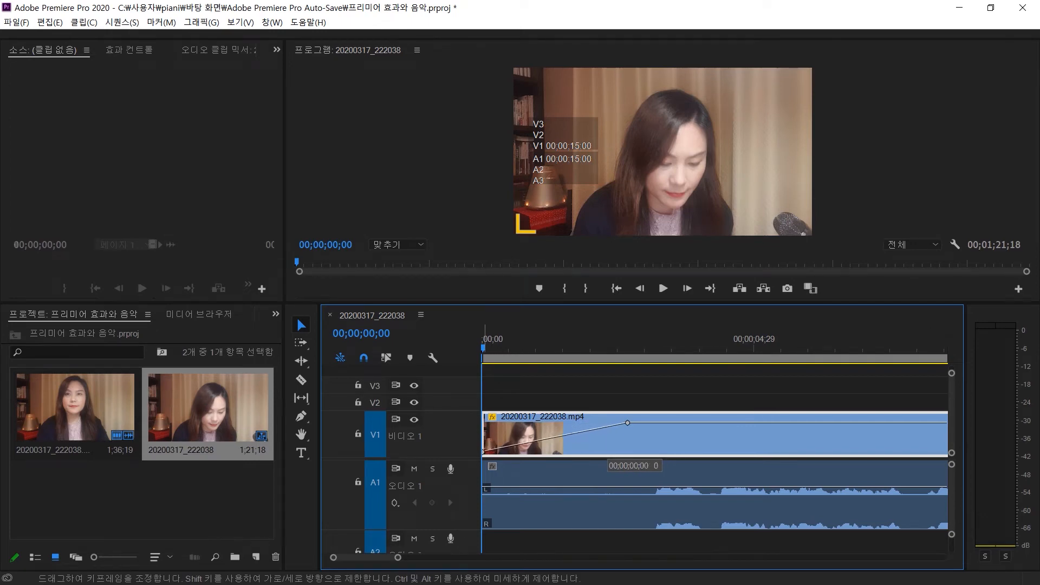
left_click_drag(630, 427, 523, 422)
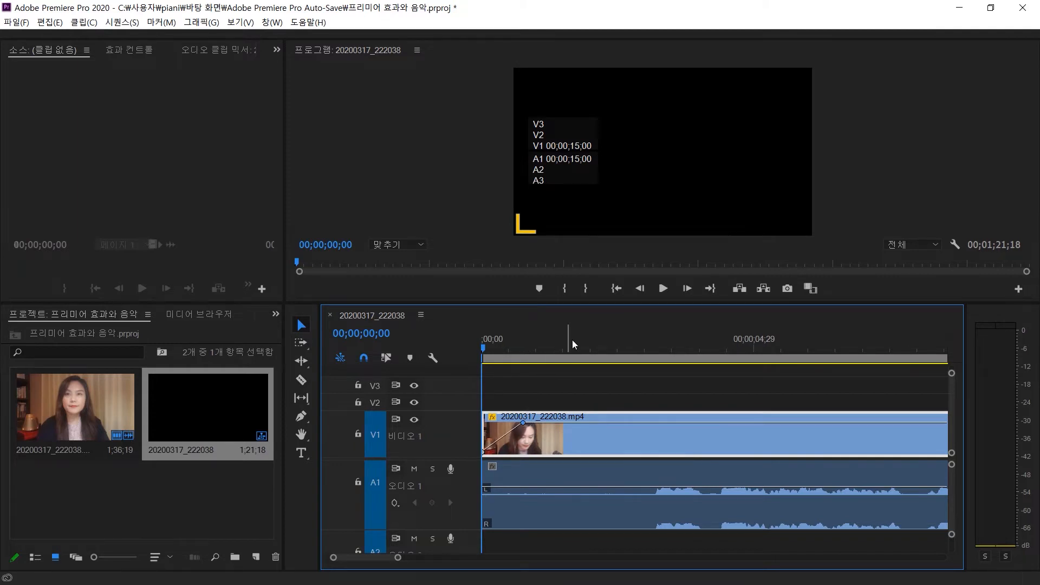
left_click(661, 290)
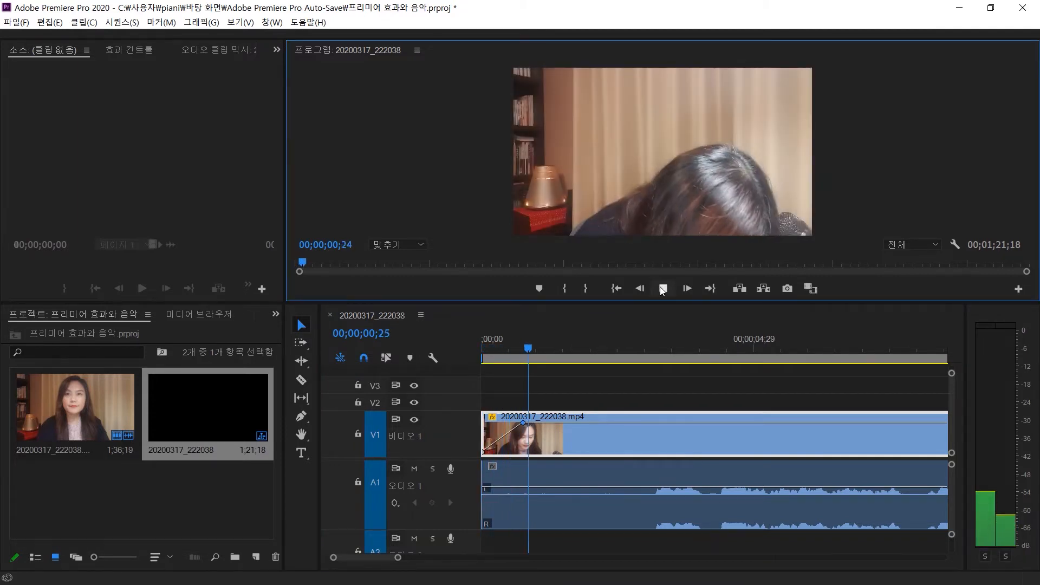
Step: Lengthen the V1 clip's opacity fade-in by moving its end keyframe to about 00;00;02;08, and preview the fade from the start
left_click(661, 290)
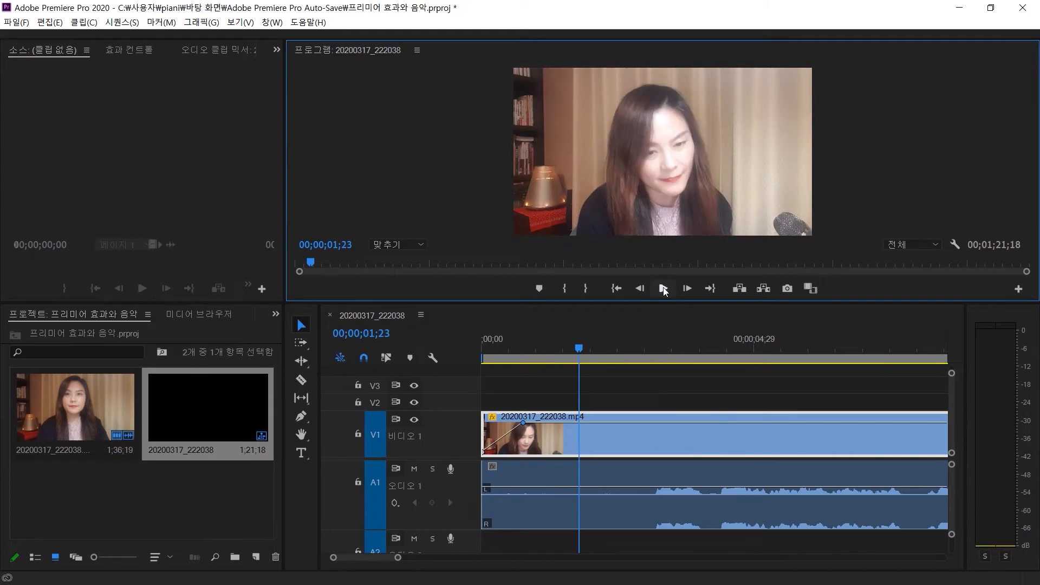
left_click(522, 422)
left_click_drag(546, 422, 605, 422)
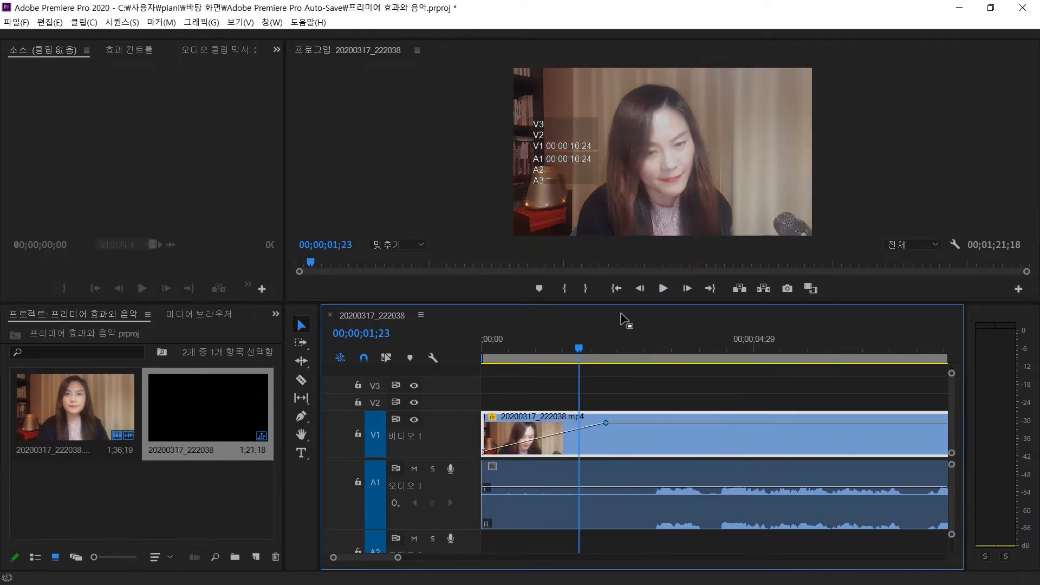
left_click(617, 289)
left_click(663, 288)
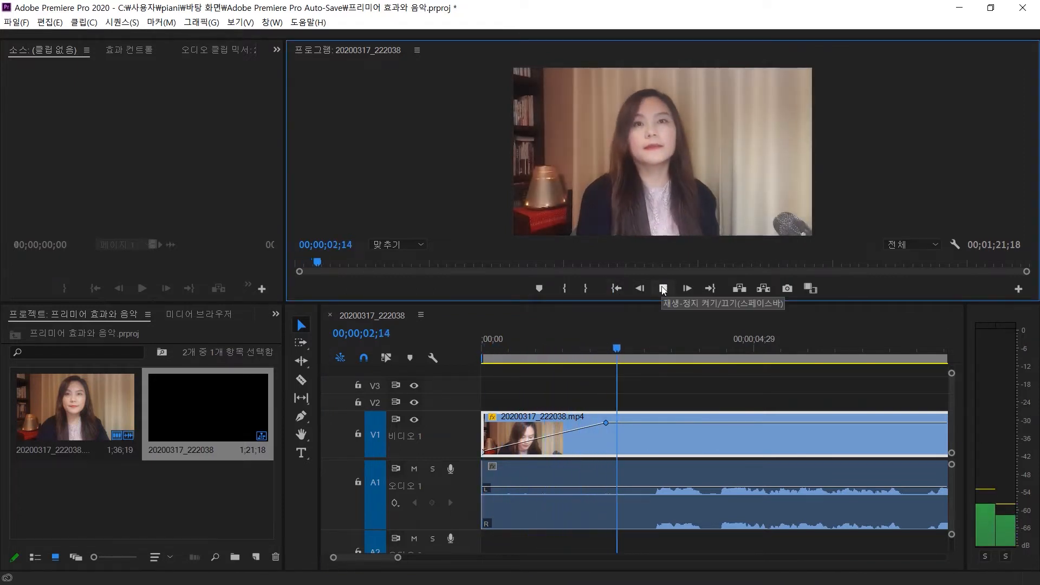
left_click(662, 288)
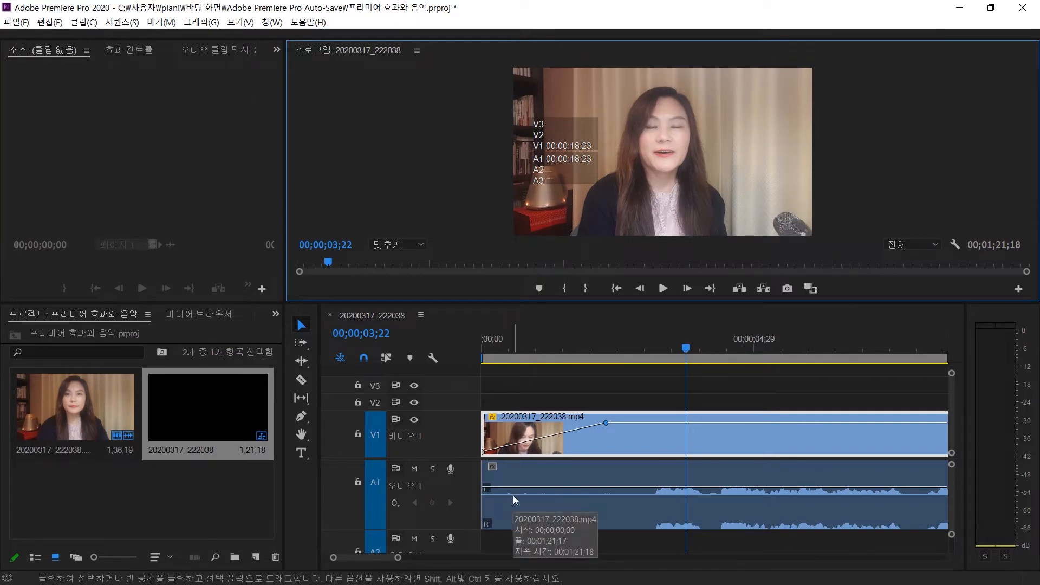
Step: Fade in the A1 audio with volume keyframes from low at the clip's start to a raised level near 00;00;02;23, and preview it
left_click(548, 490, "ctrl")
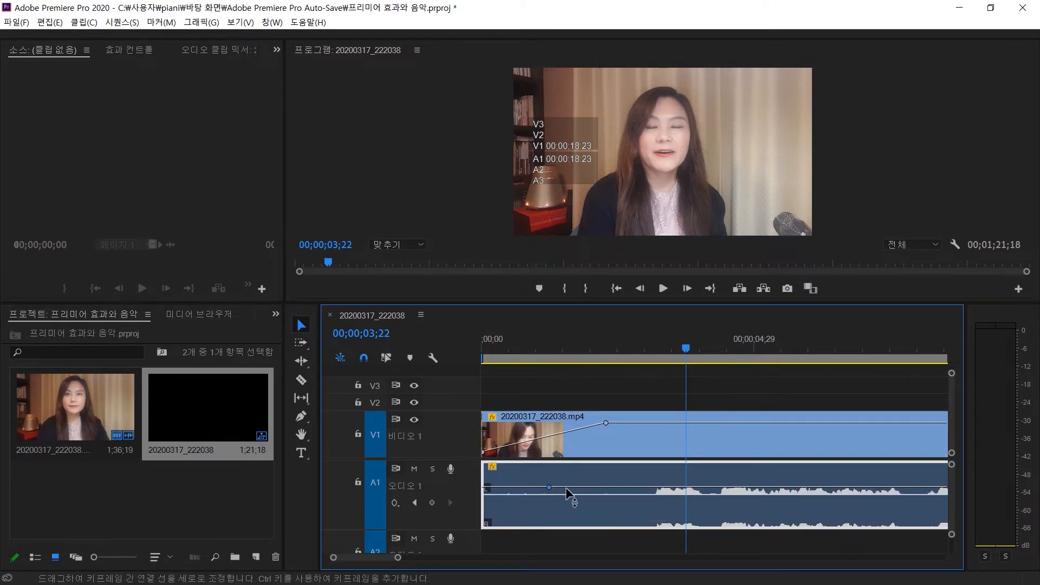
left_click(584, 487, "ctrl")
left_click_drag(550, 490, 483, 523)
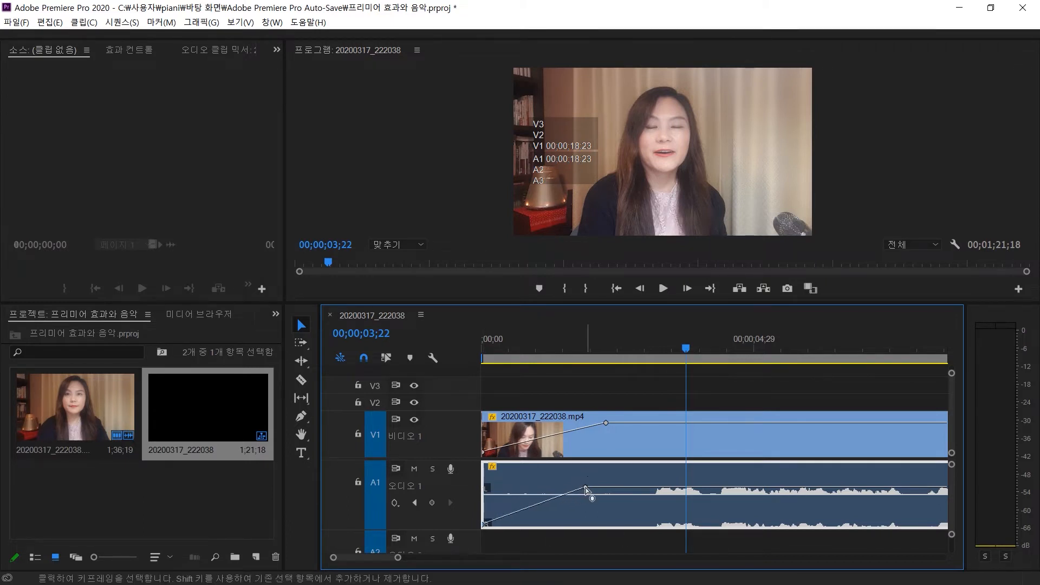
left_click_drag(586, 488, 632, 473)
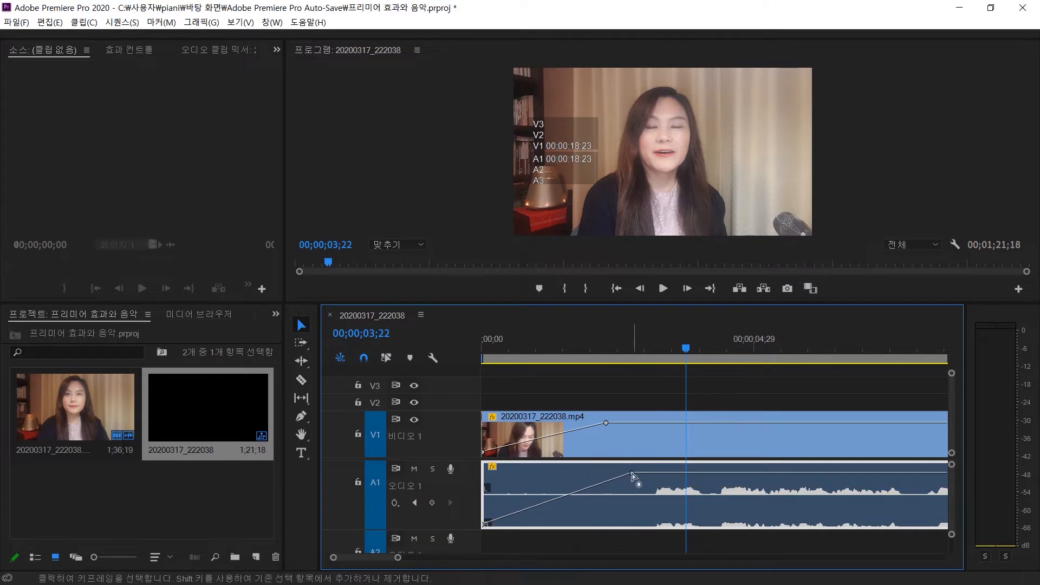
left_click(609, 349)
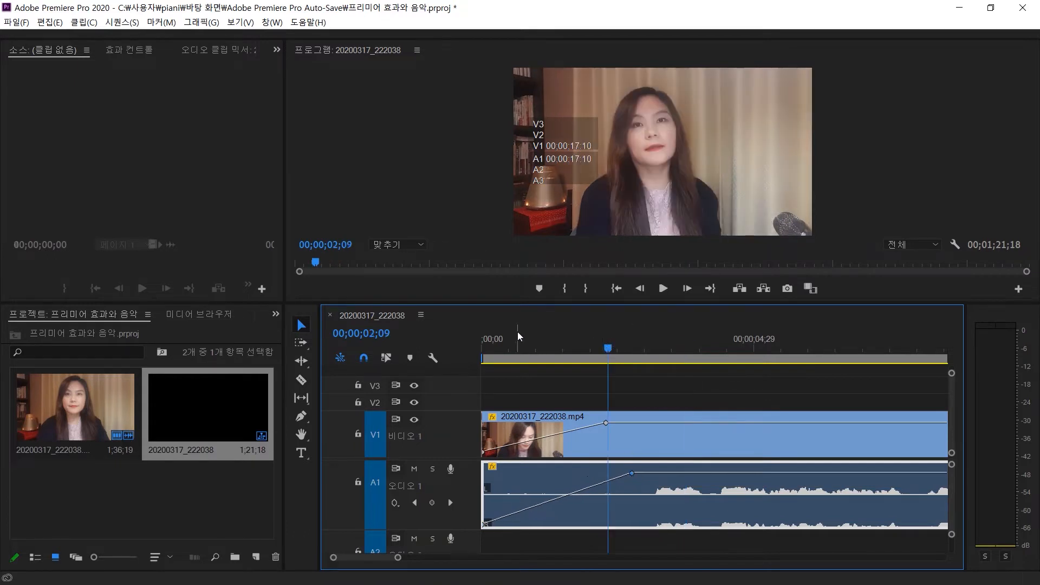
left_click(617, 288)
left_click(664, 288)
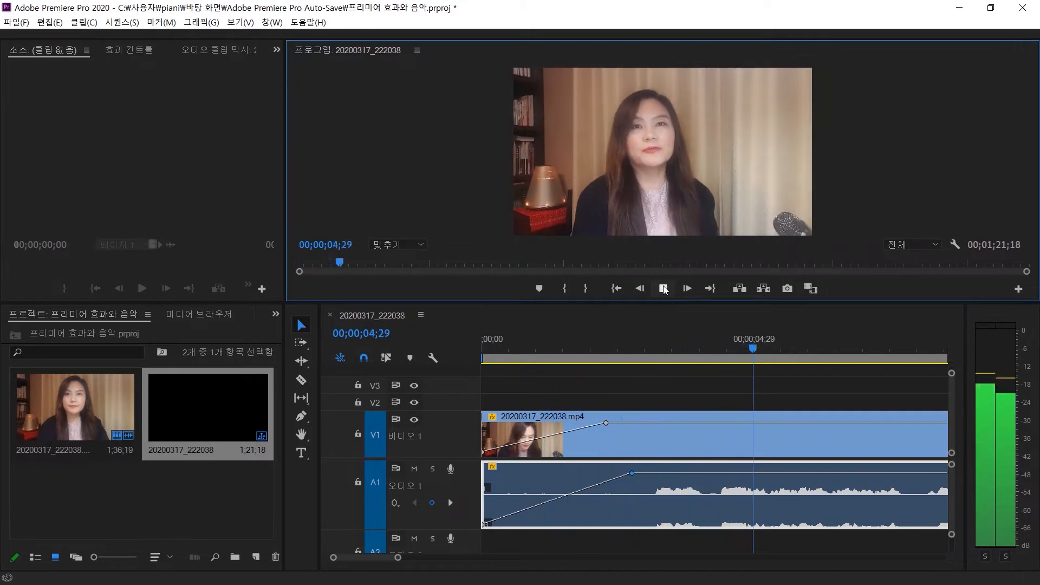
left_click(664, 290)
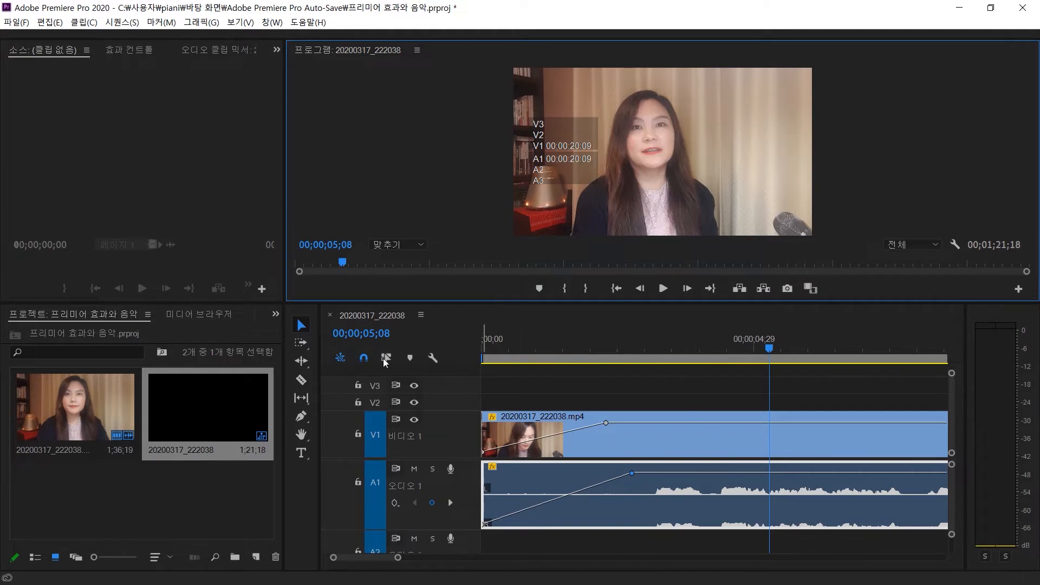
Step: Find and select the 검정으로 물들이기 (Dip to Black) effect among the 디졸브 (Dissolve) video transitions
left_click(275, 315)
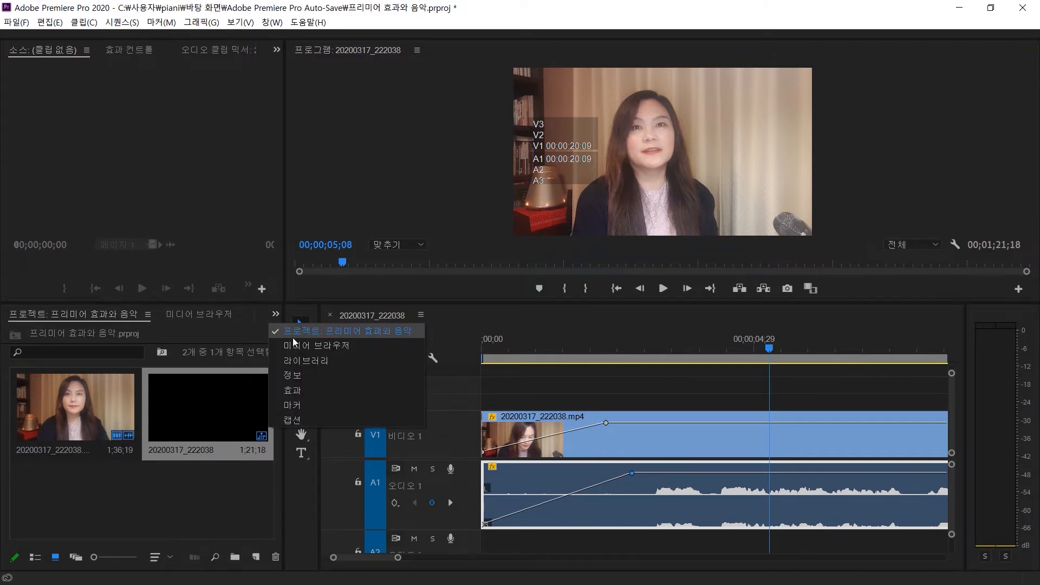
left_click(315, 390)
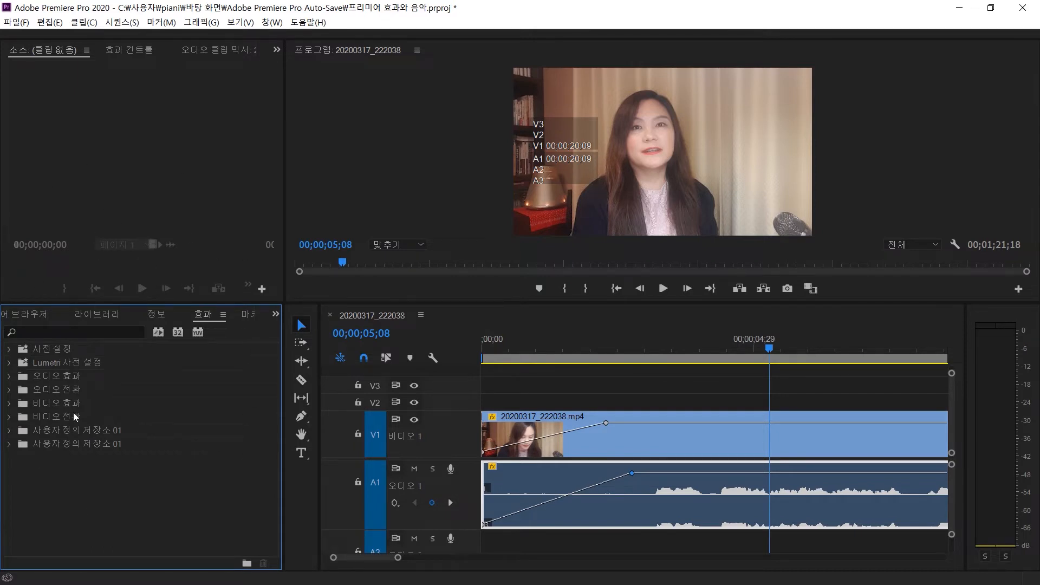
left_click(24, 419)
double_click(24, 418)
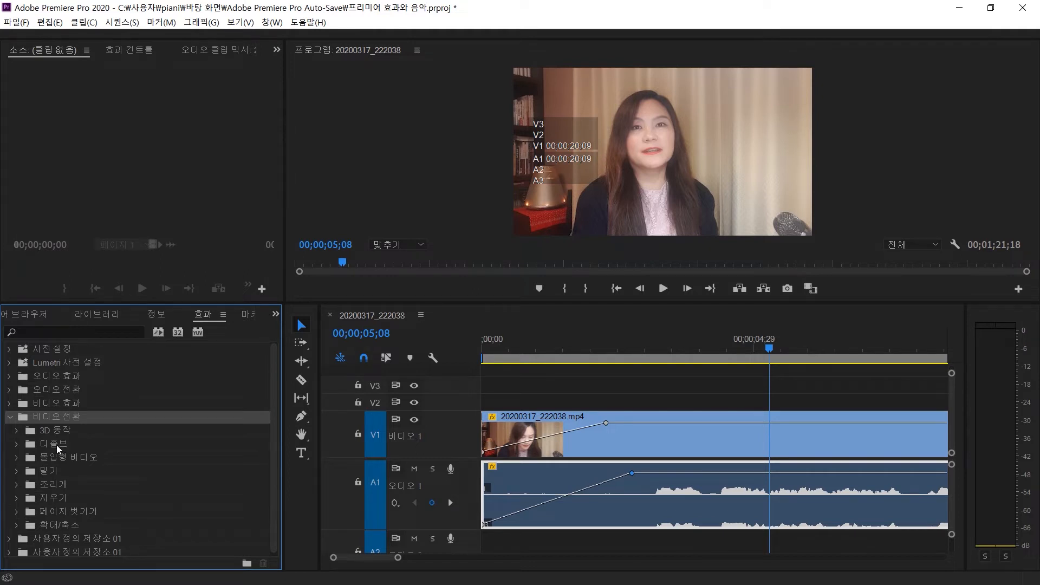
double_click(57, 444)
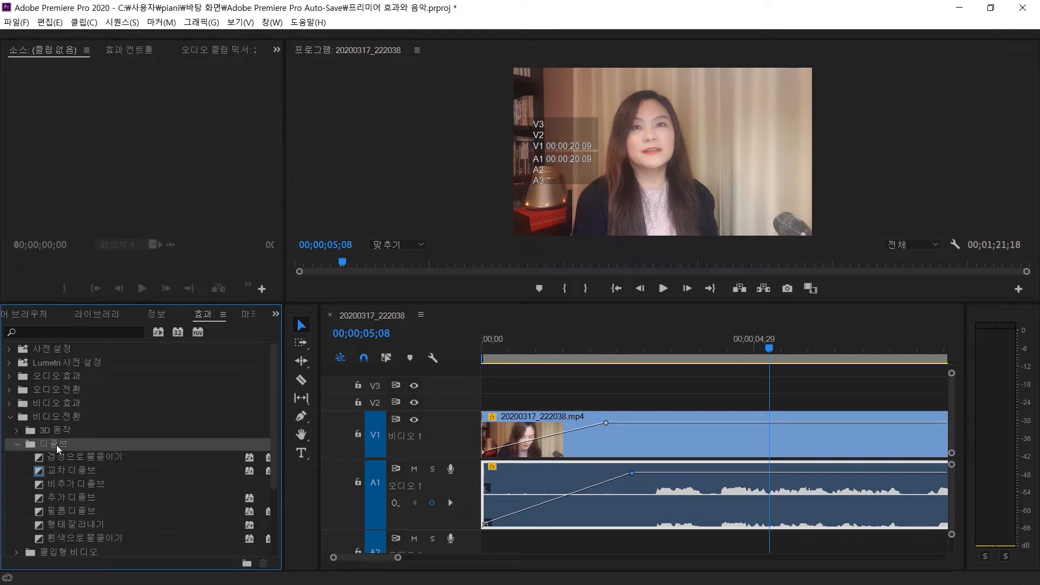
left_click(108, 456)
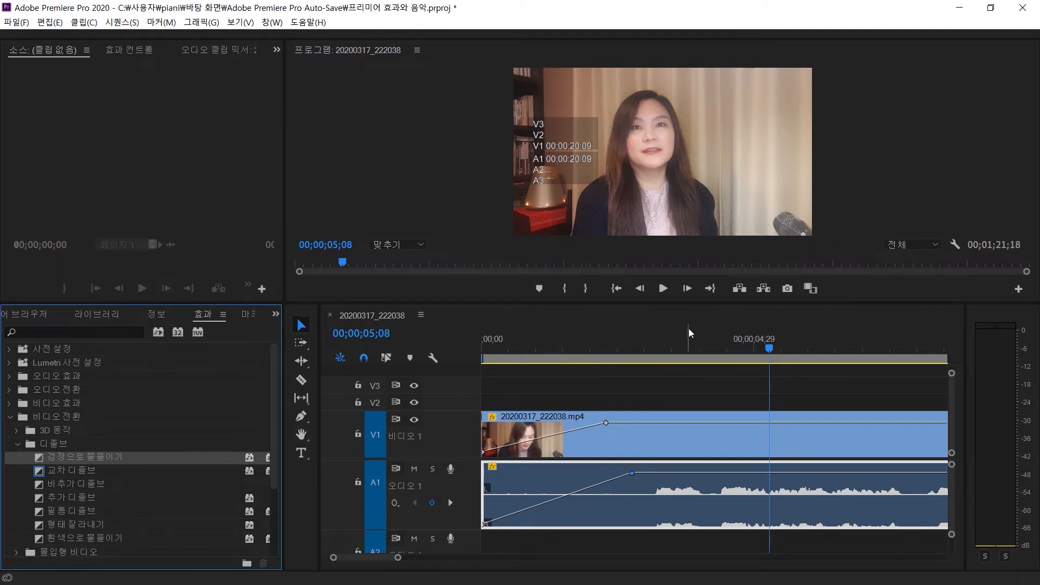
Step: Split both the V1 video and A1 audio clips at 00;00;04;01 with the Razor tool, and return to the Selection tool
left_click(703, 341)
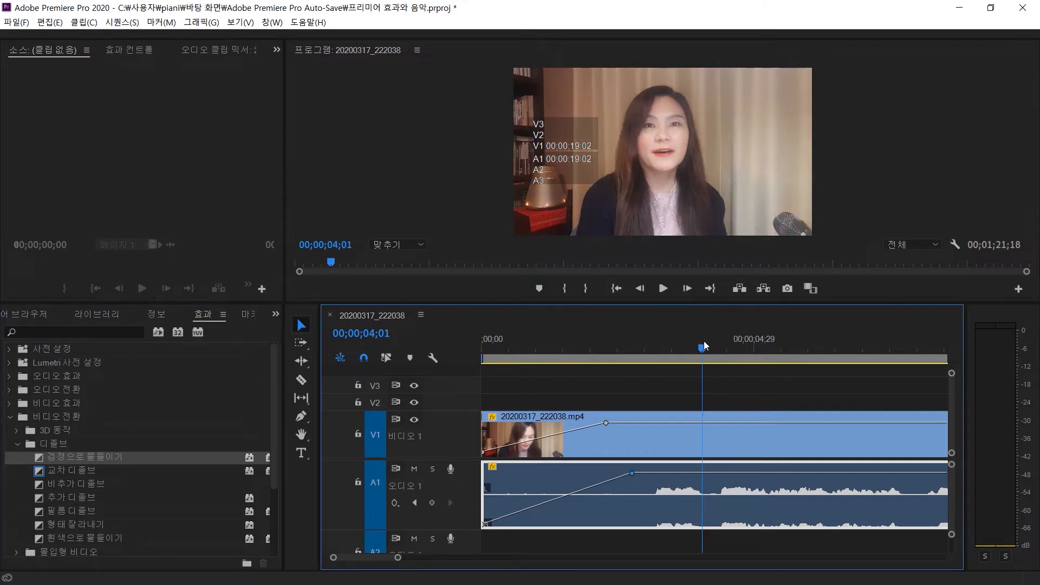
left_click(301, 379)
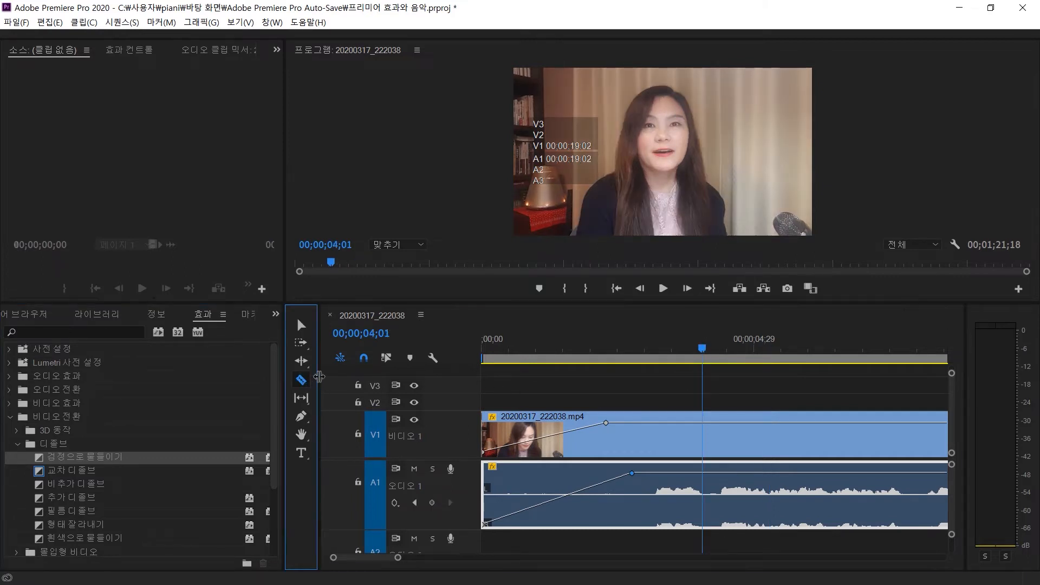
left_click(703, 433)
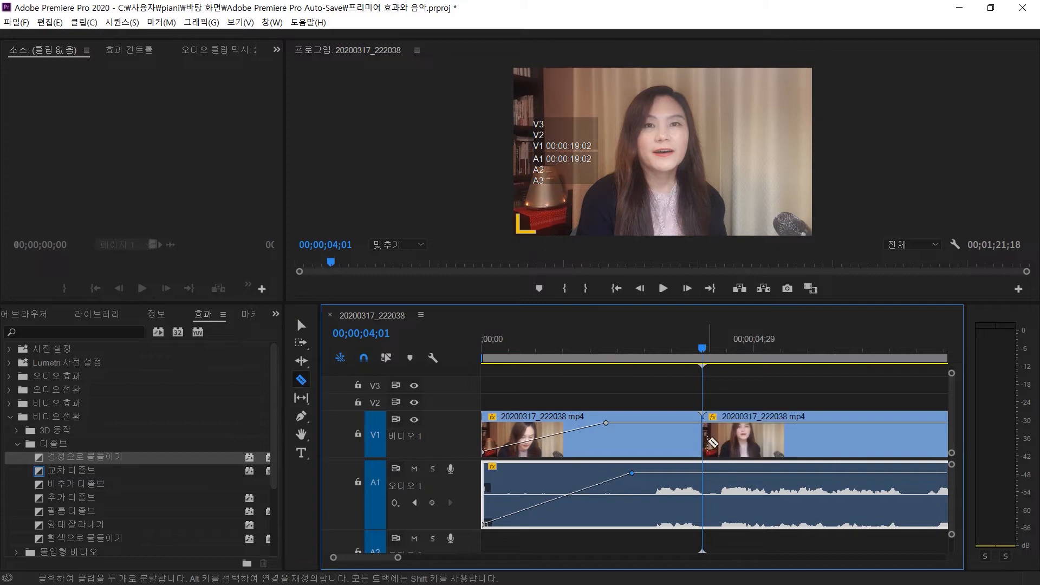
left_click(703, 486)
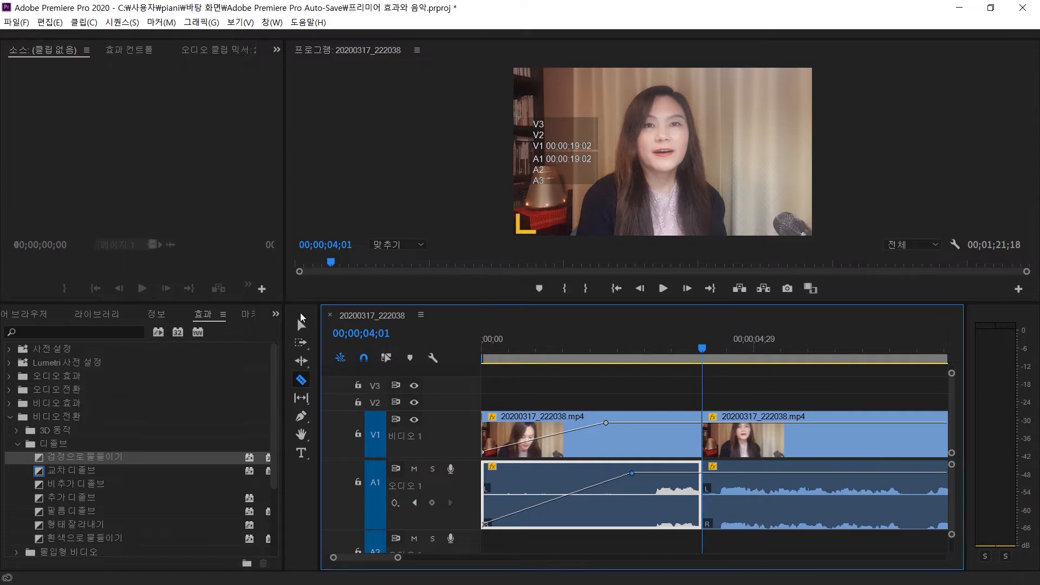
left_click(301, 325)
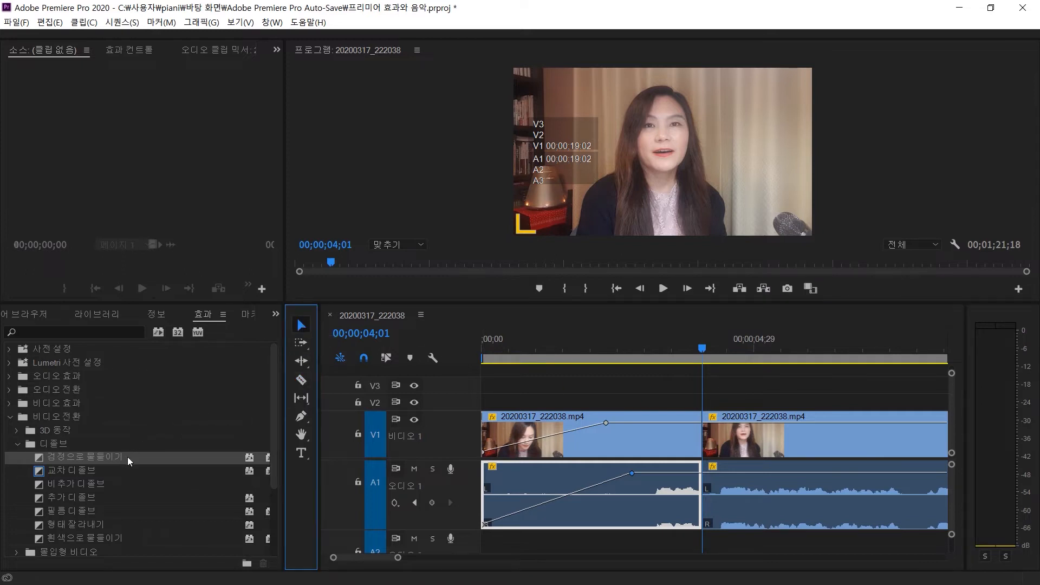
Step: Apply the 검정으로 물들이기 (Dip to Black) transition to the V1 cut at 00;00;04;01 and preview it from about 00;00;03;05
left_click_drag(128, 457, 703, 422)
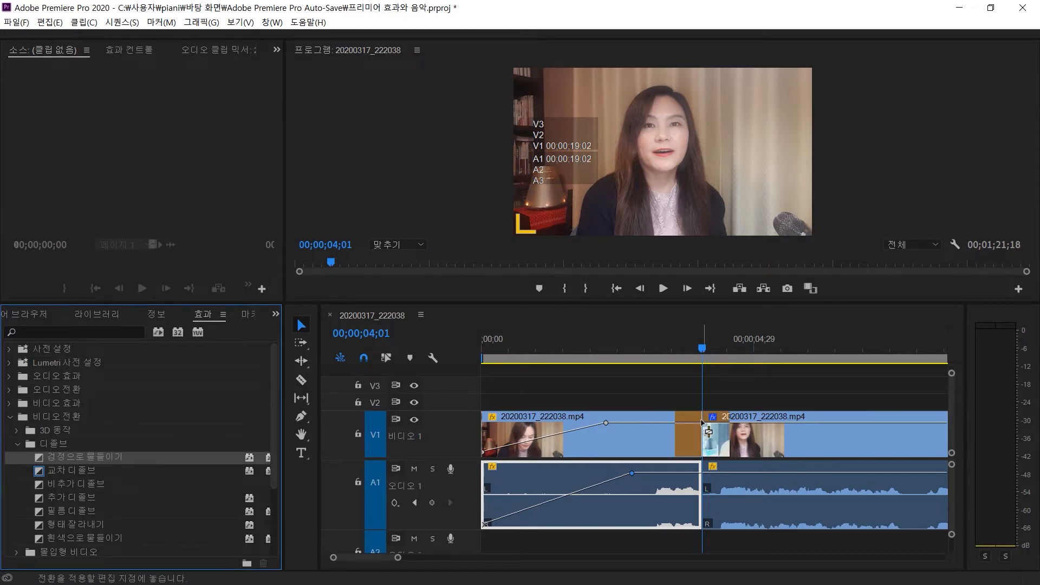
left_click_drag(708, 431, 706, 431)
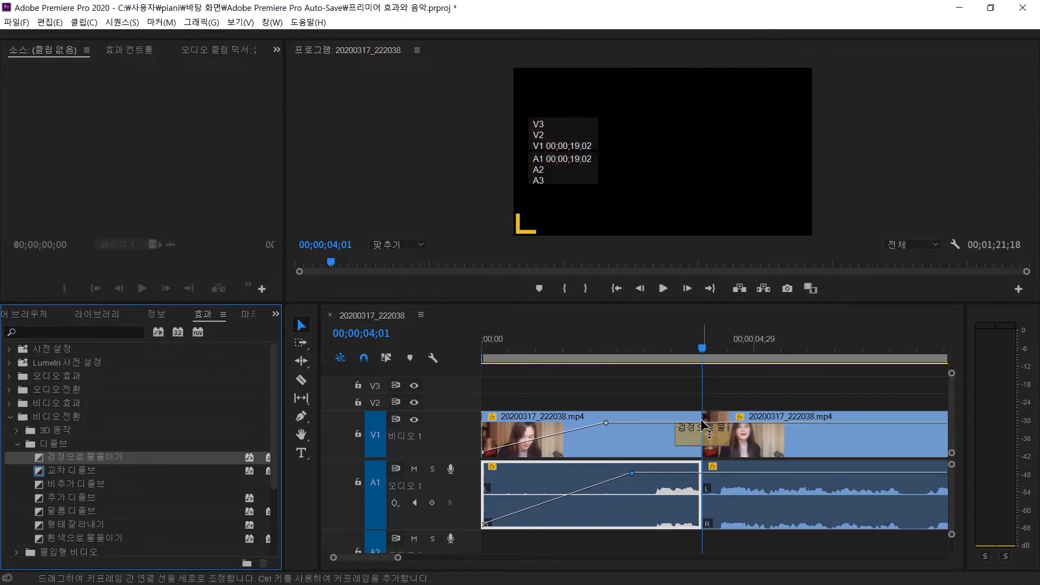
left_click(656, 340)
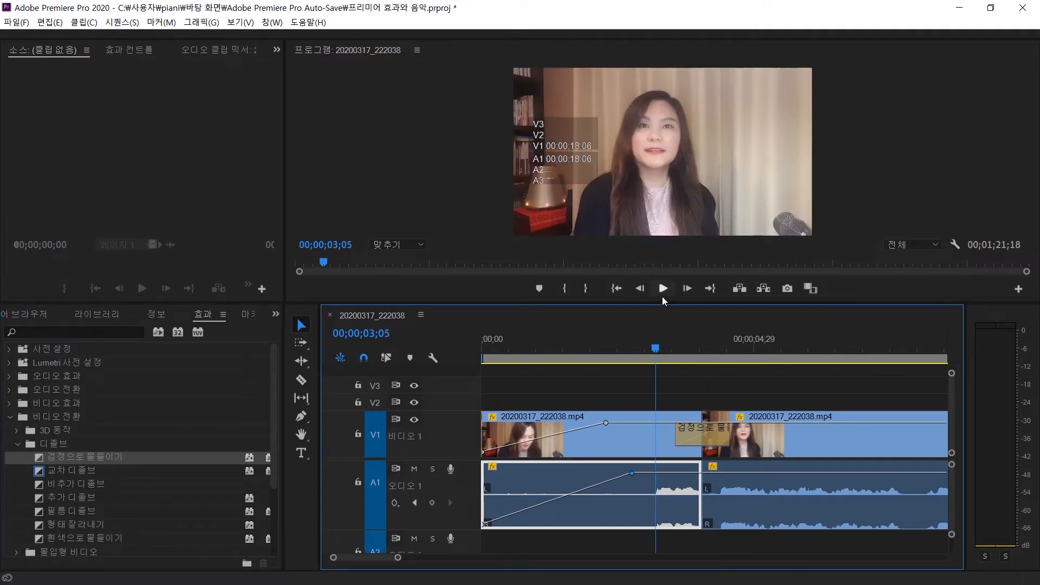
left_click(663, 288)
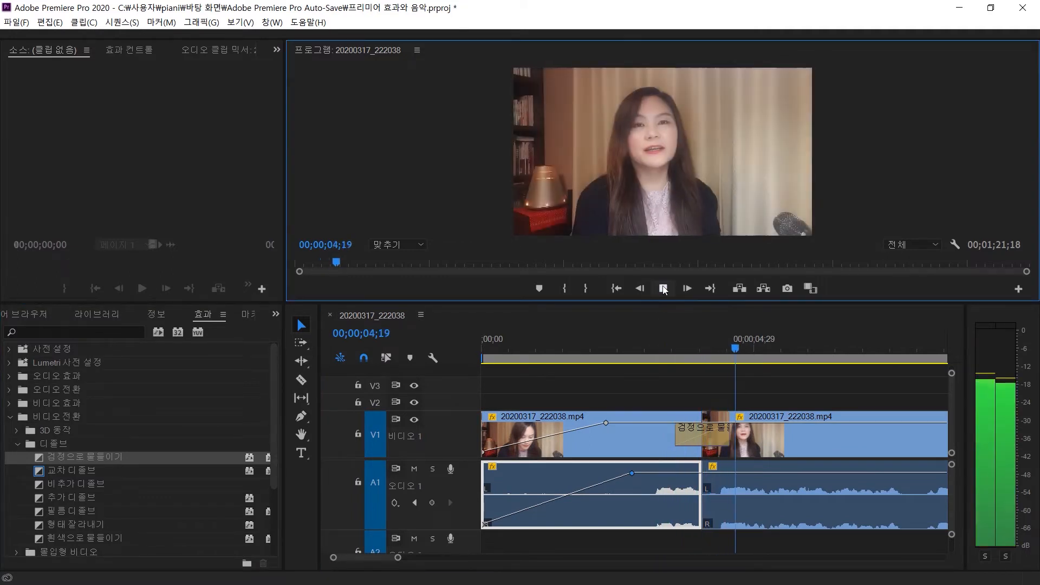
left_click(663, 288)
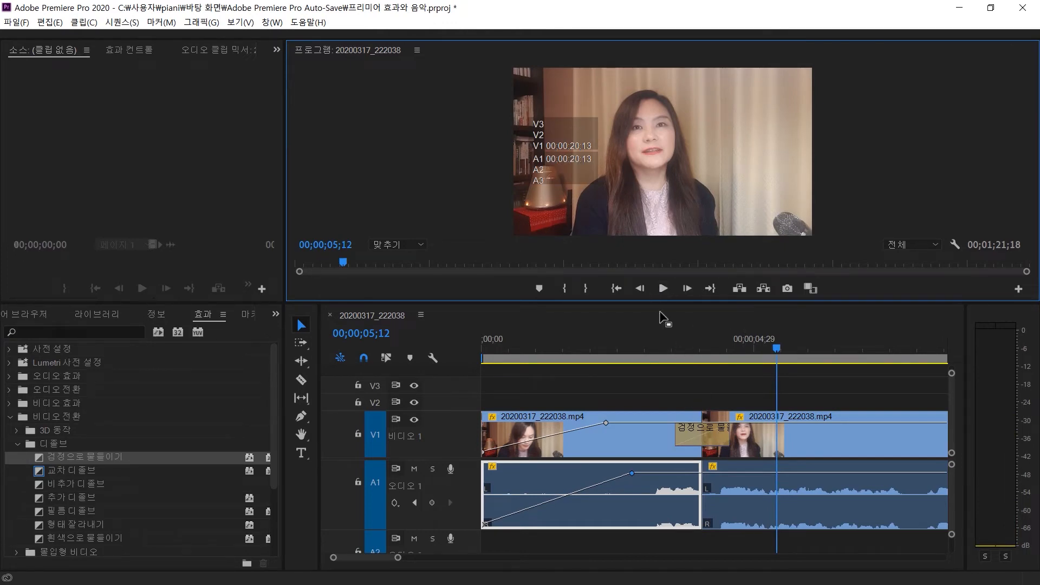
Step: Set the duration of the transition on the V1 cut to 00;00;01;29
right_click(718, 434)
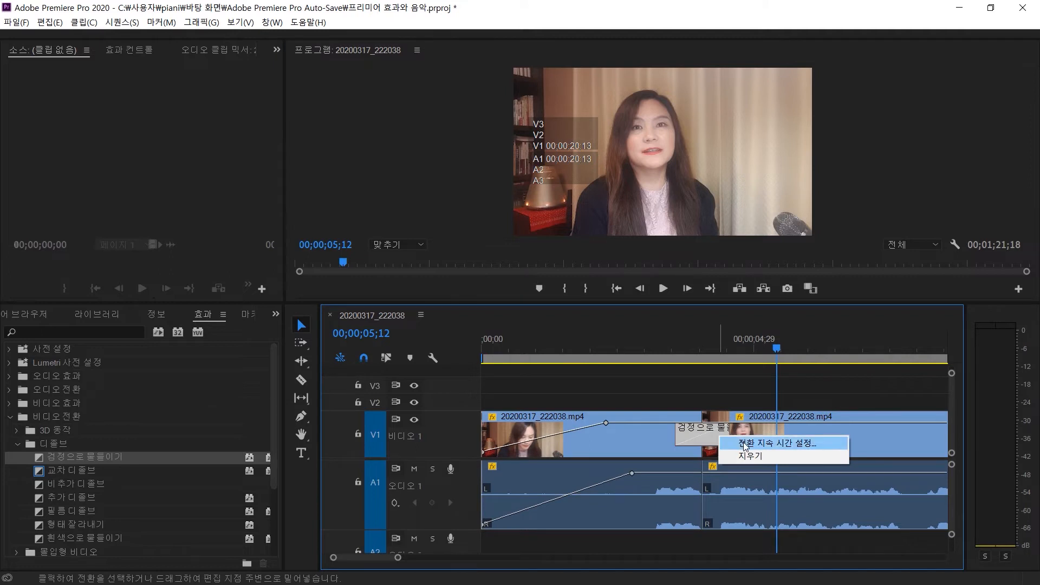
left_click(745, 446)
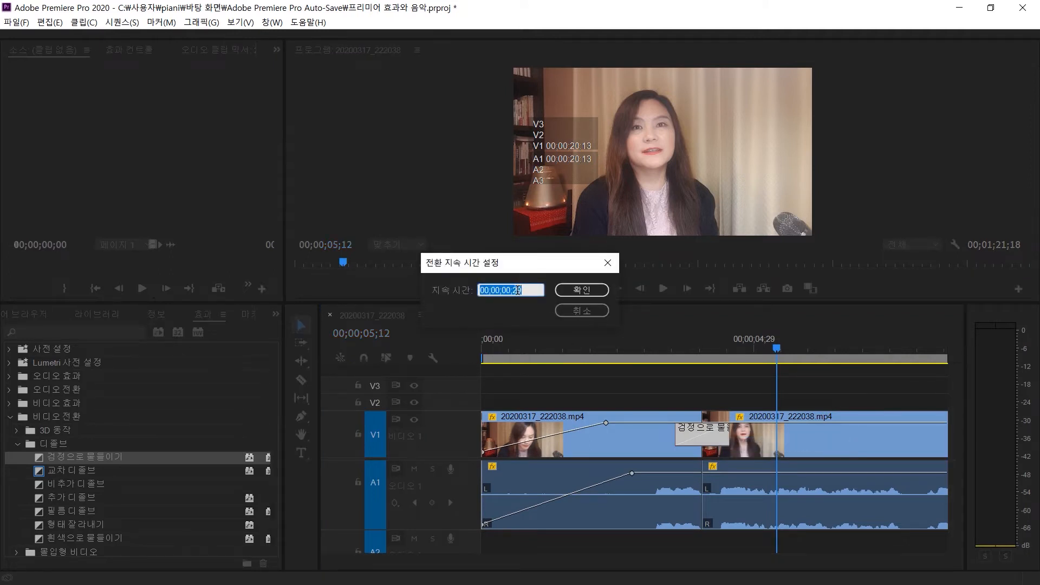
left_click(514, 290)
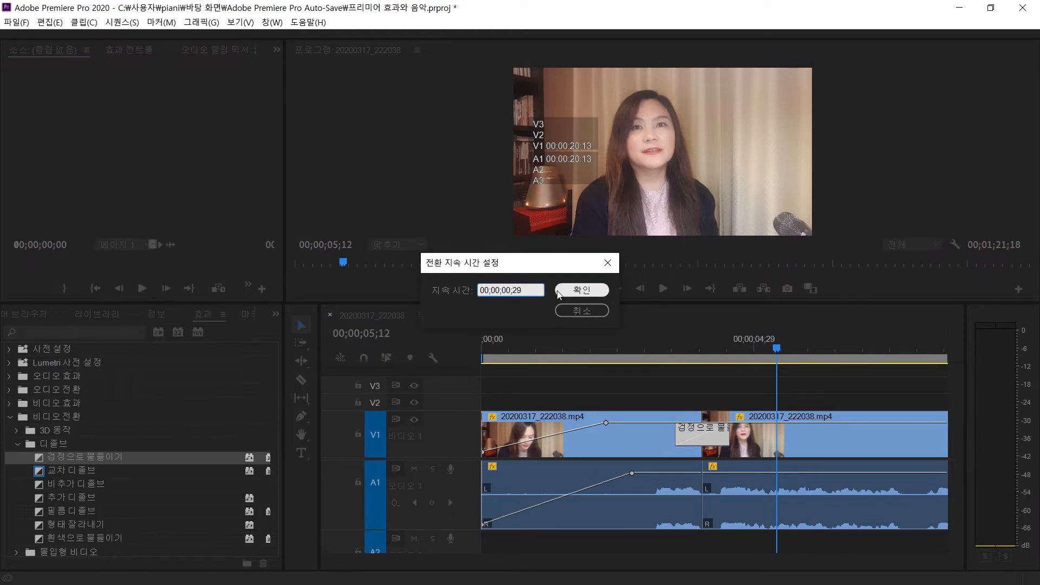
key("BackSpace")
type("1")
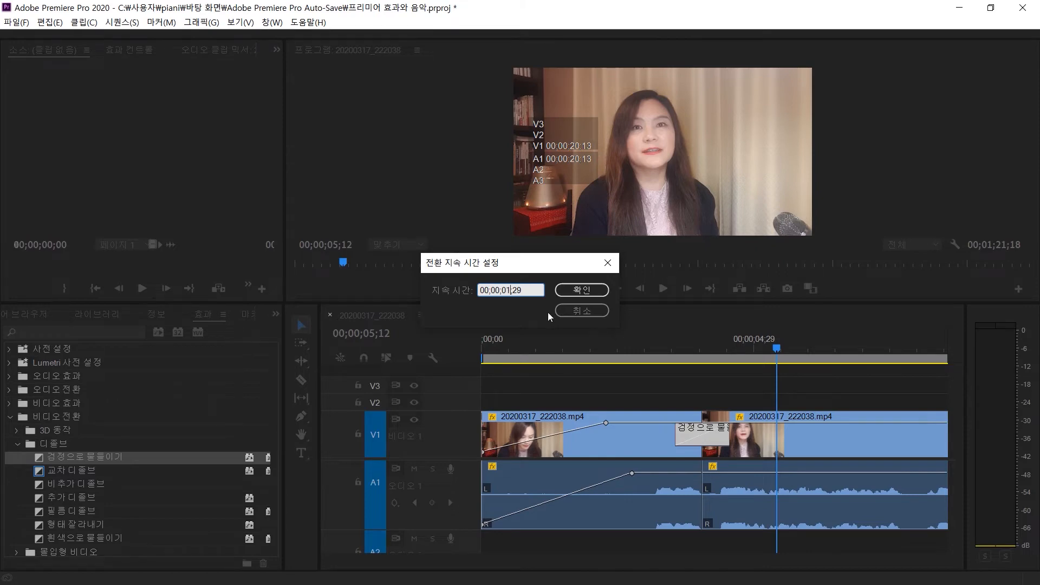
left_click(573, 292)
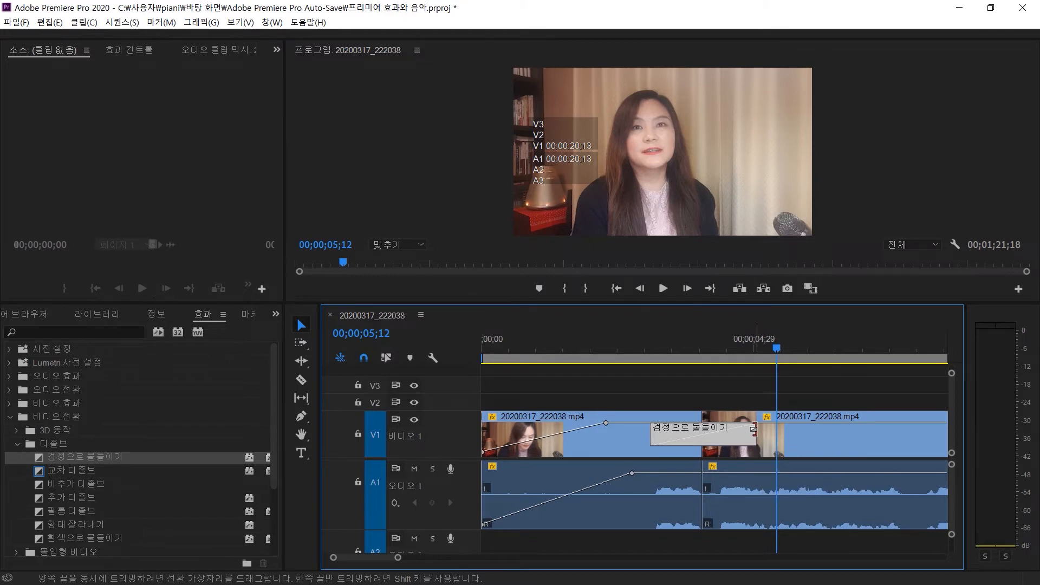
Step: Stretch the transition on the V1 cut to about 5 seconds in the timeline and preview it
left_click_drag(753, 430, 836, 430)
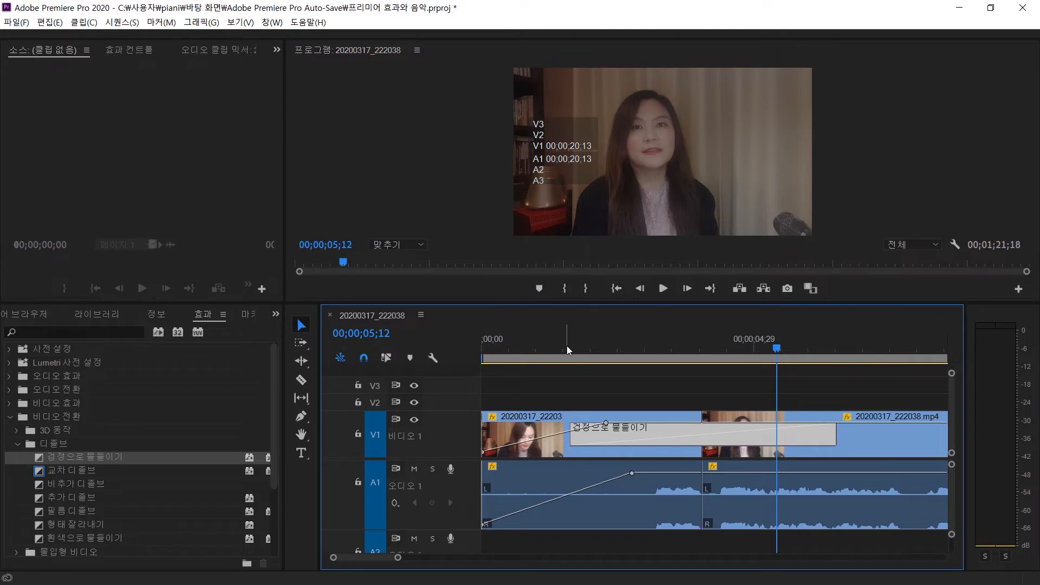
left_click(565, 347)
left_click(663, 289)
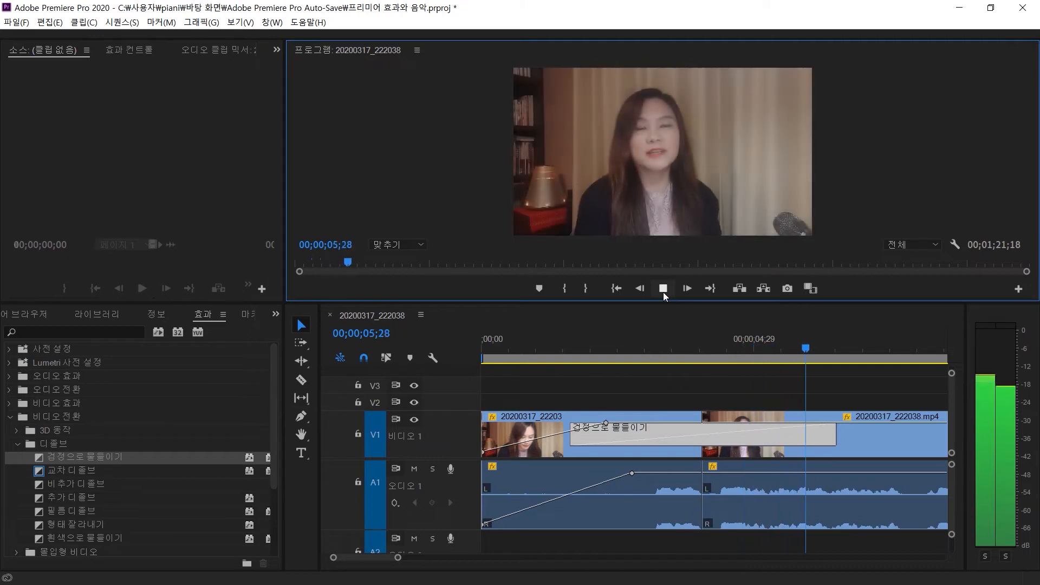
left_click(666, 292)
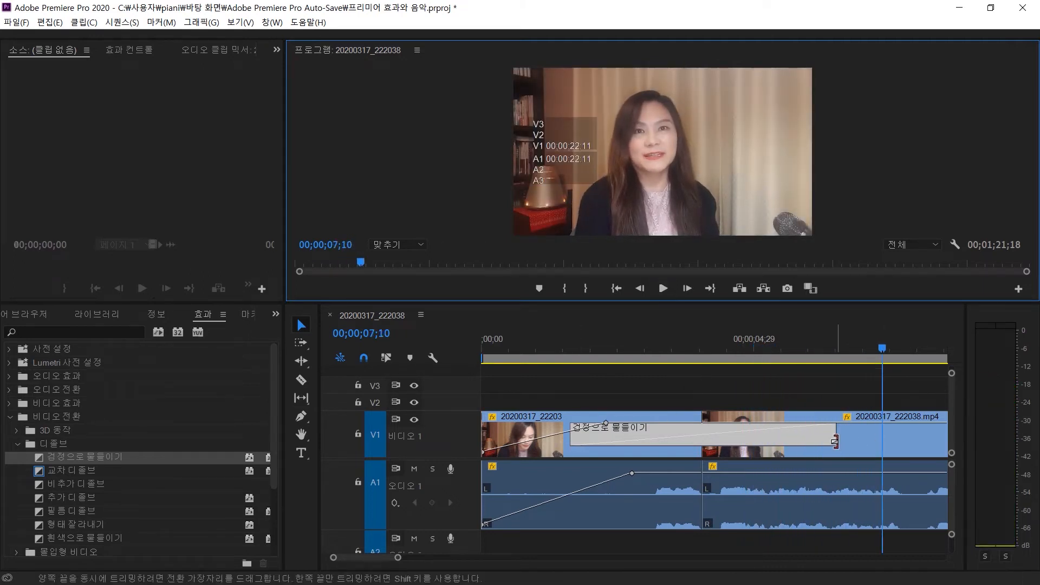
Step: Shorten the 검정으로 물들이기 (Dip to Black) transition on the V1 cut to about 1.5 seconds, and delete it
left_click_drag(834, 441, 743, 449)
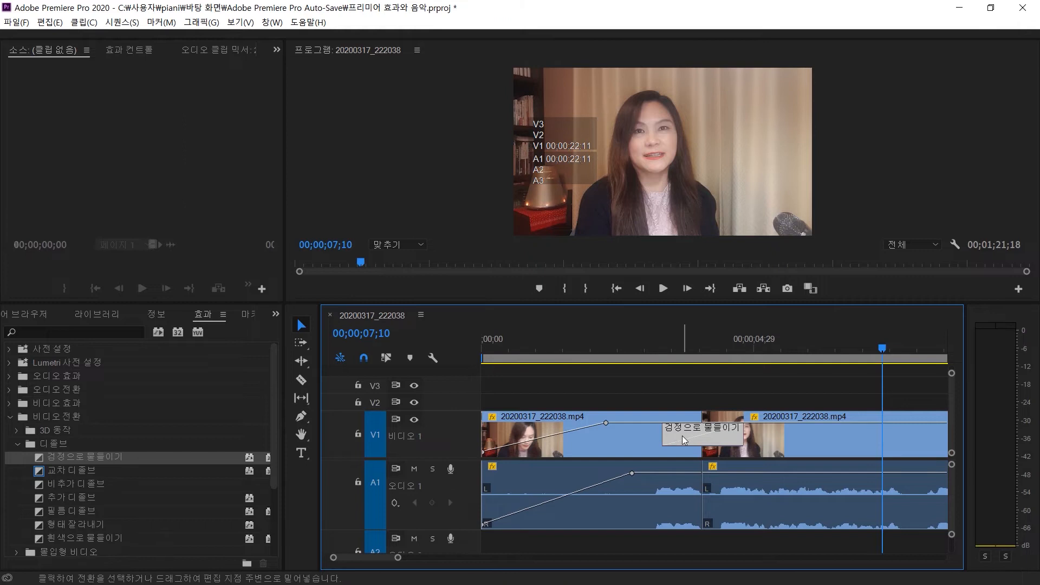
right_click(682, 435)
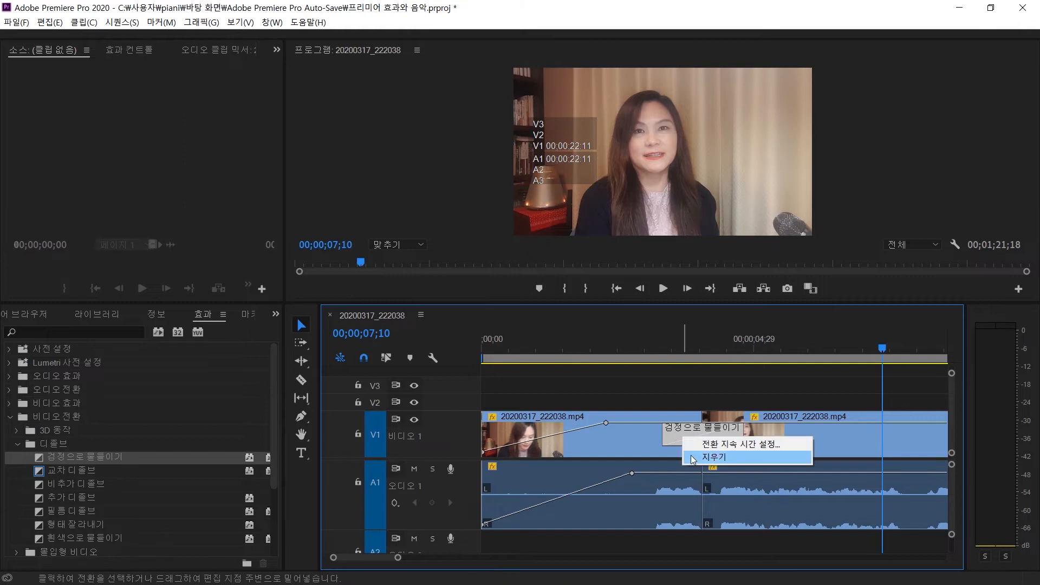
left_click(691, 456)
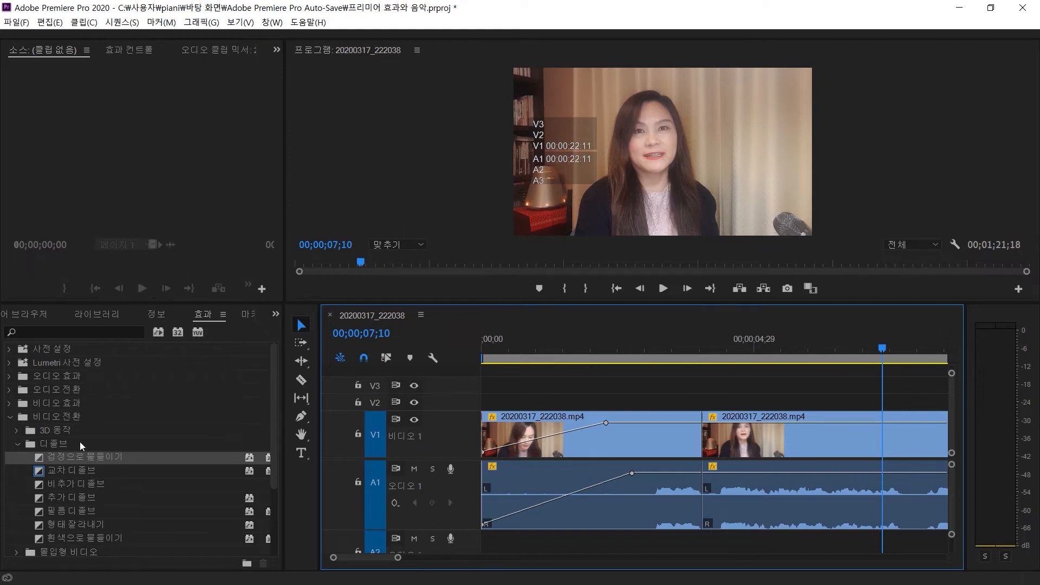
Step: Apply the 큐브 회전 (Cube Spin) transition from 3D 동작 to the V1 cut and preview it from 00;00;03;12
double_click(67, 430)
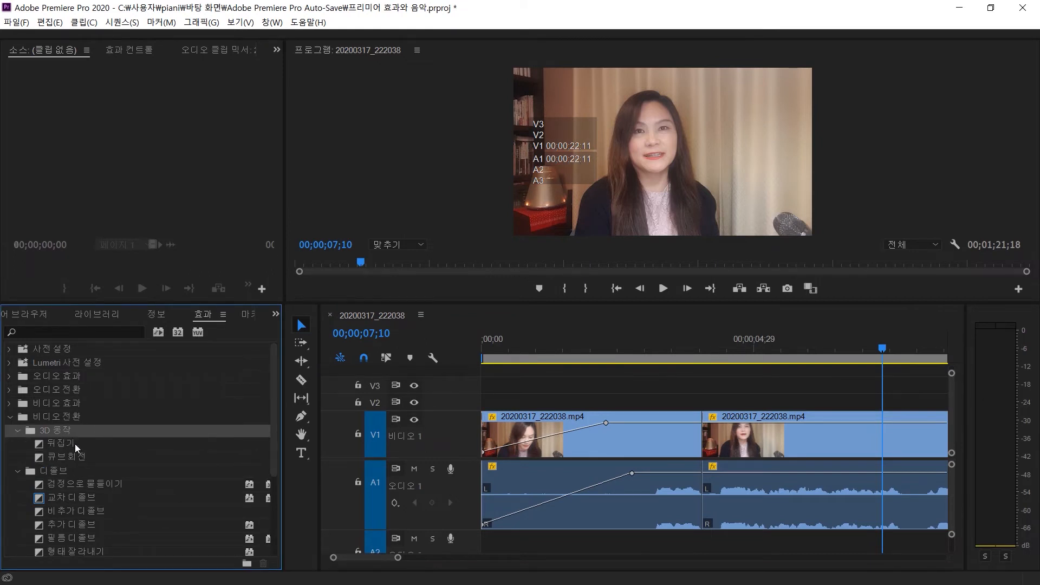
left_click(81, 461)
left_click_drag(81, 461, 701, 436)
left_click(668, 350)
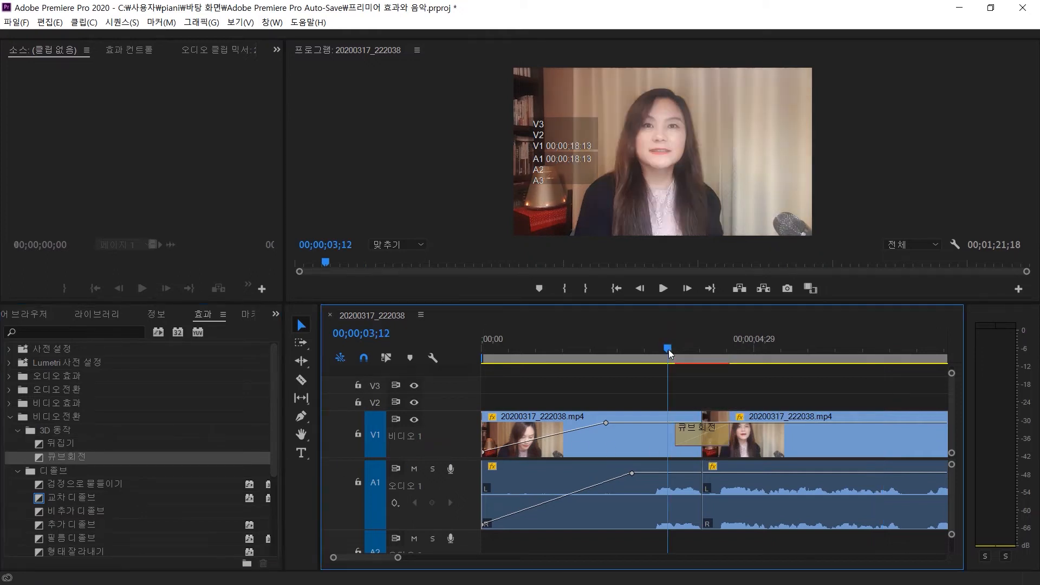
left_click(661, 288)
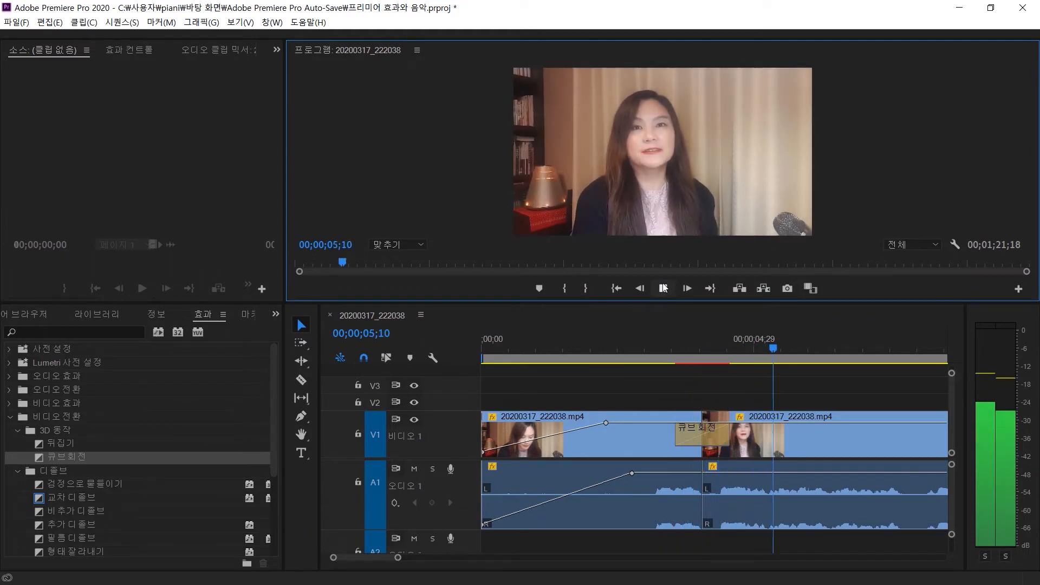
left_click(662, 287)
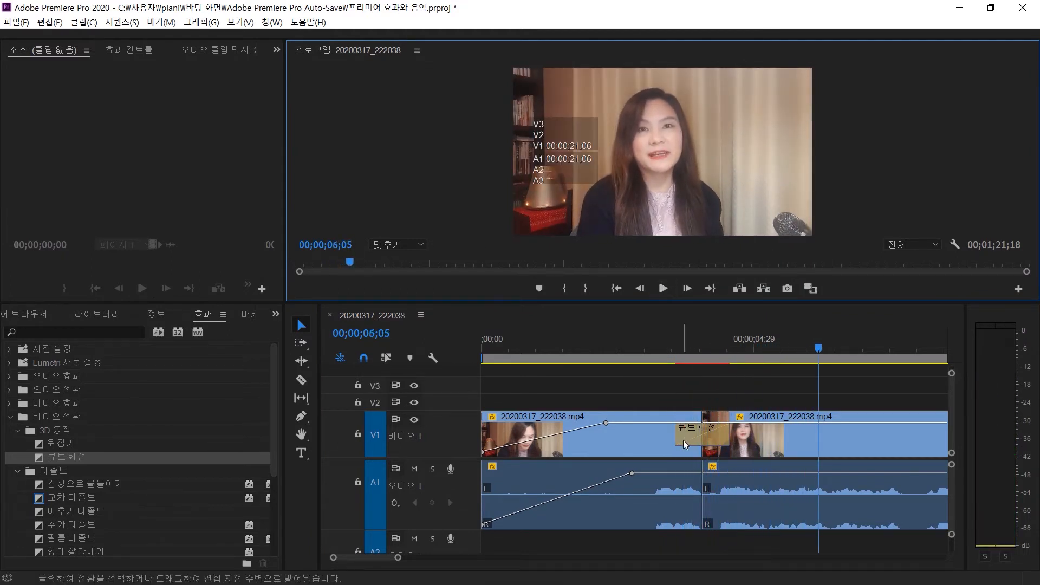
Step: Replace the transition on the V1 cut with 뒤집기 (Flip Over) and preview it from just before the cut
left_click_drag(62, 444, 687, 437)
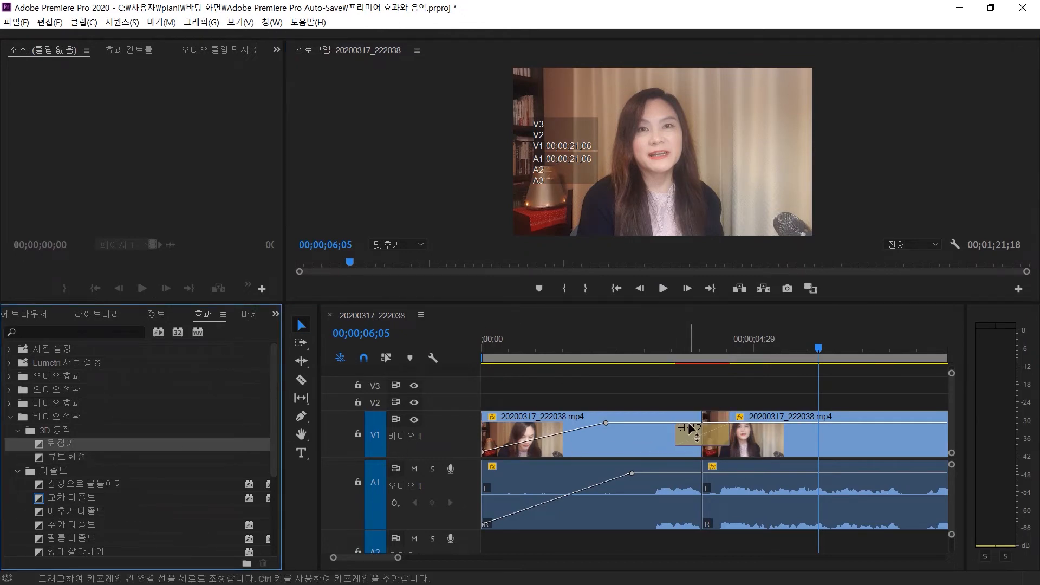
left_click(677, 343)
left_click(661, 289)
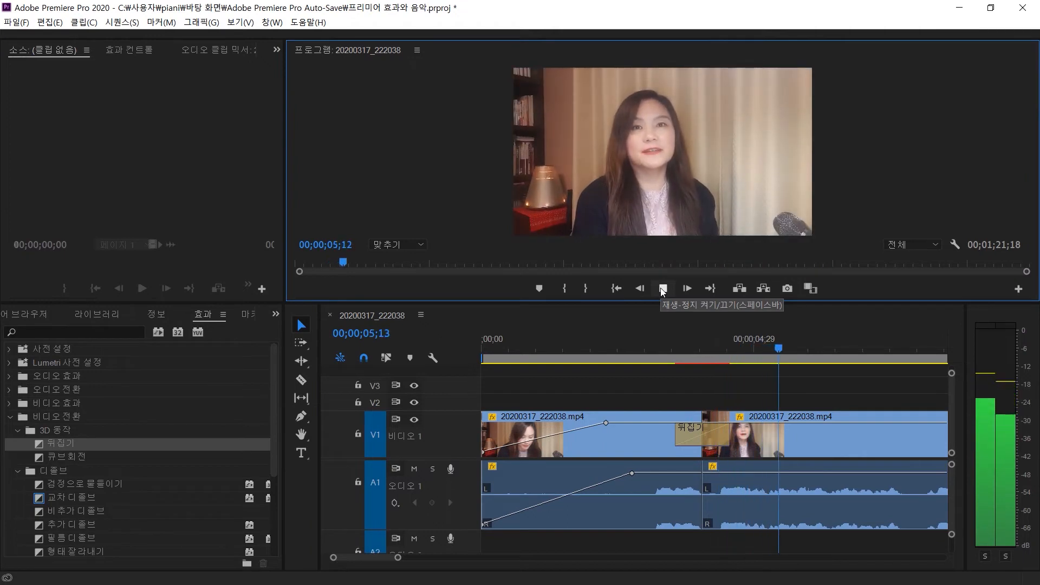
left_click(661, 288)
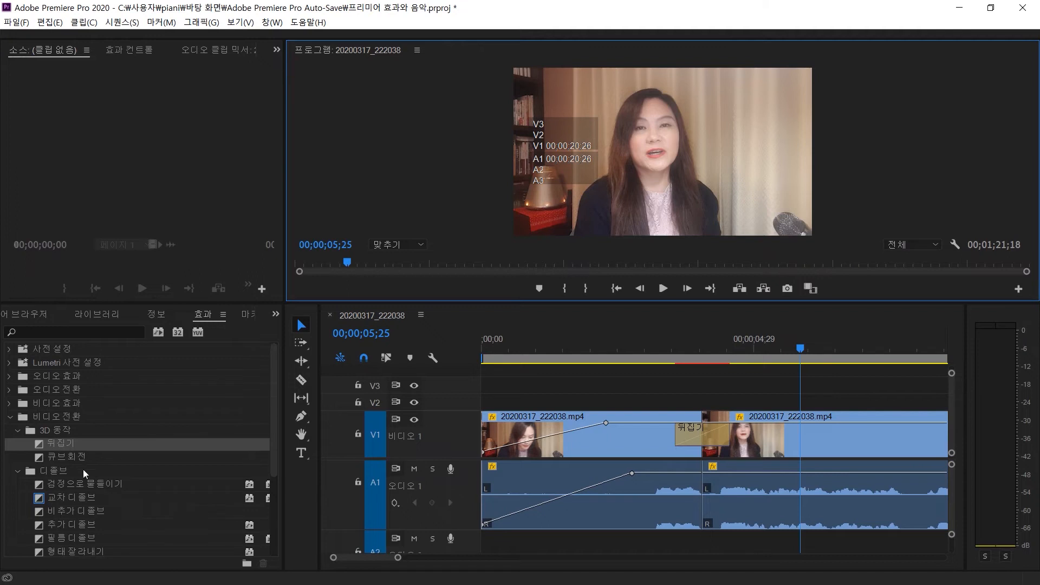
Step: Replace the transition on the V1 cut with 필름 디졸브 (Film Dissolve) and play through the cut to preview it
scroll(90, 511, "down", 1)
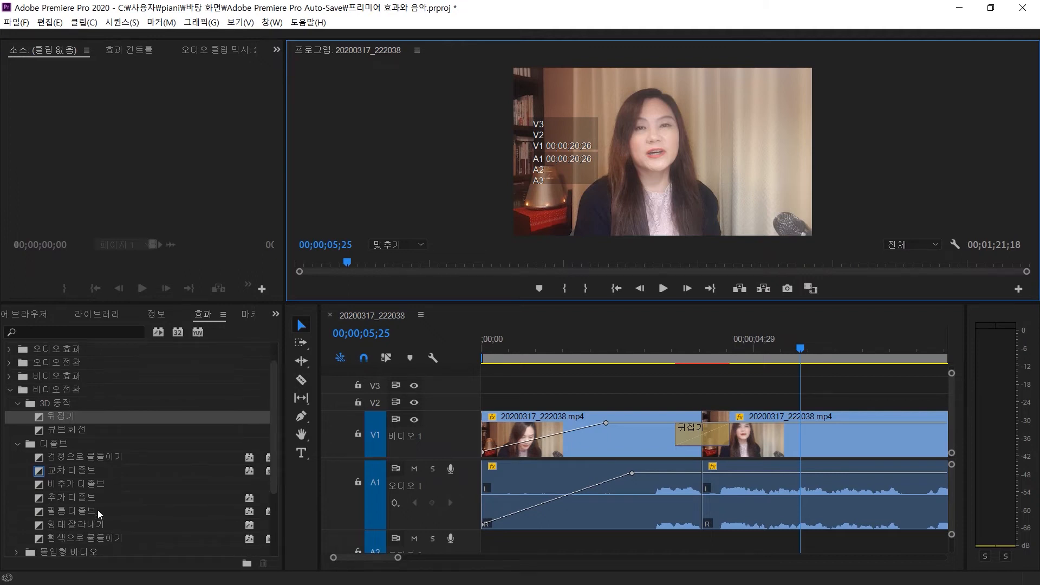
scroll(97, 509, "down", 2)
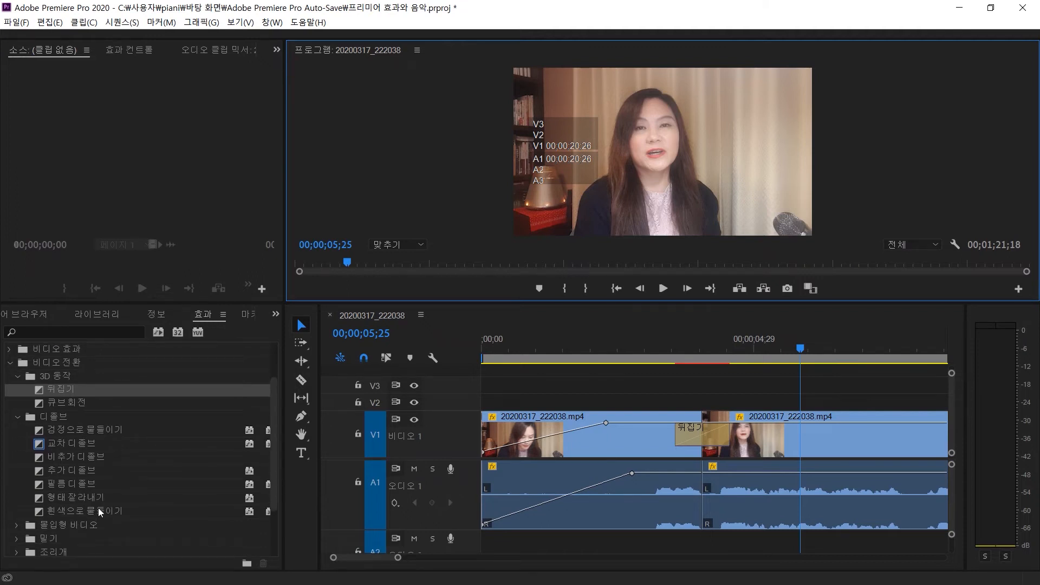
left_click(70, 485)
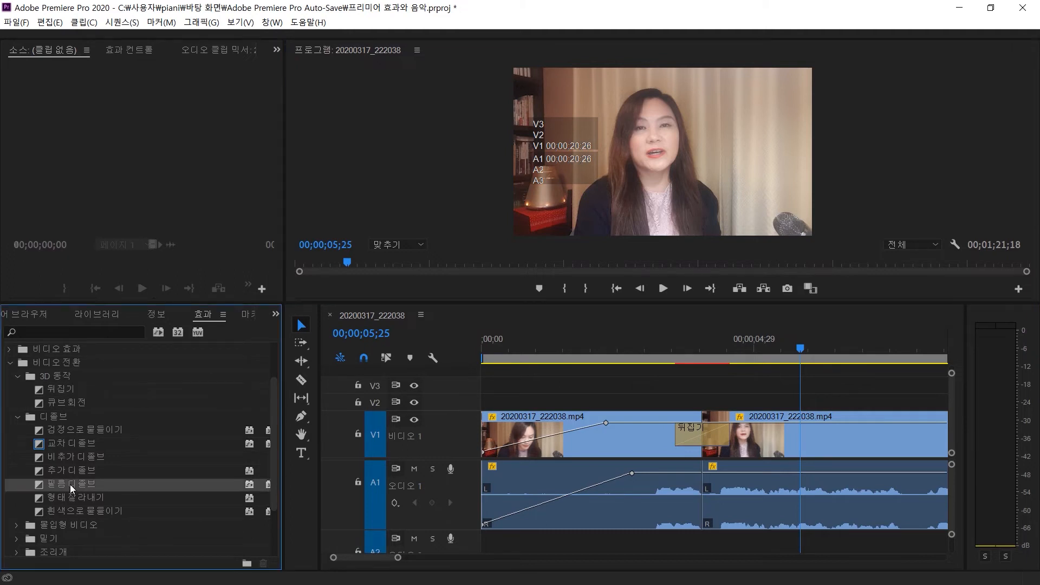
left_click_drag(70, 484, 690, 430)
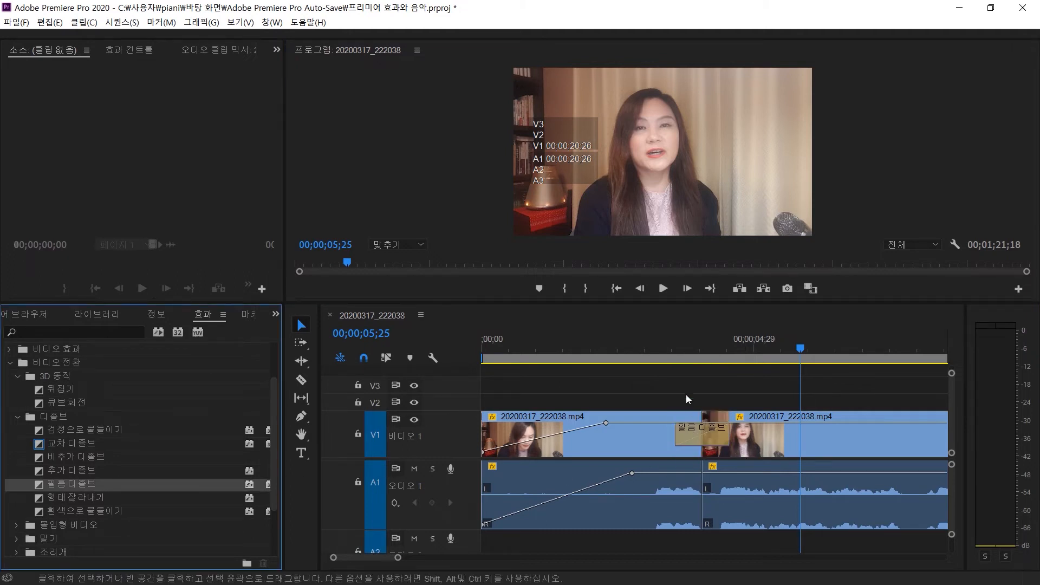
left_click(669, 344)
left_click(661, 289)
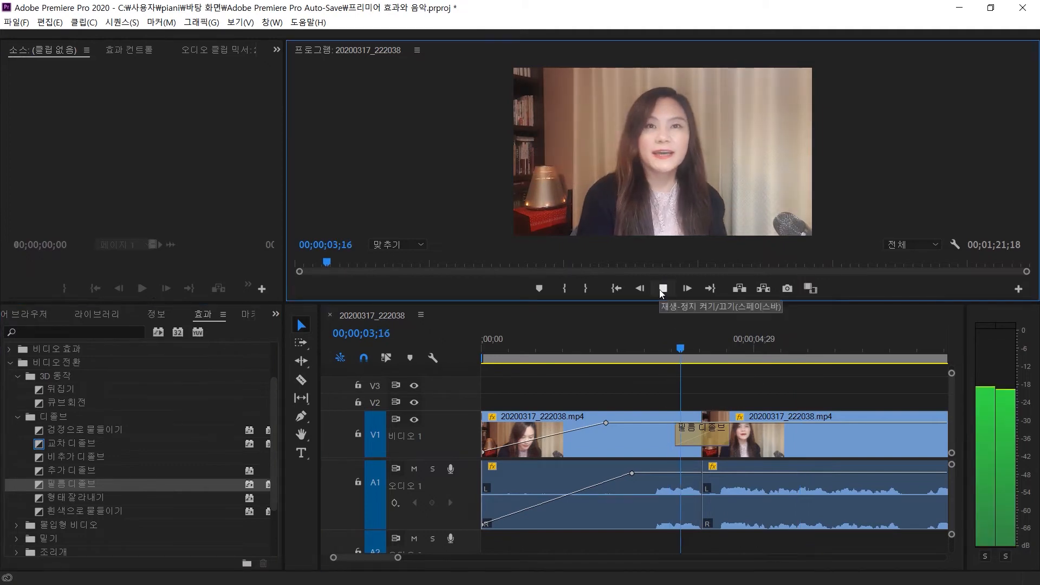
left_click(662, 289)
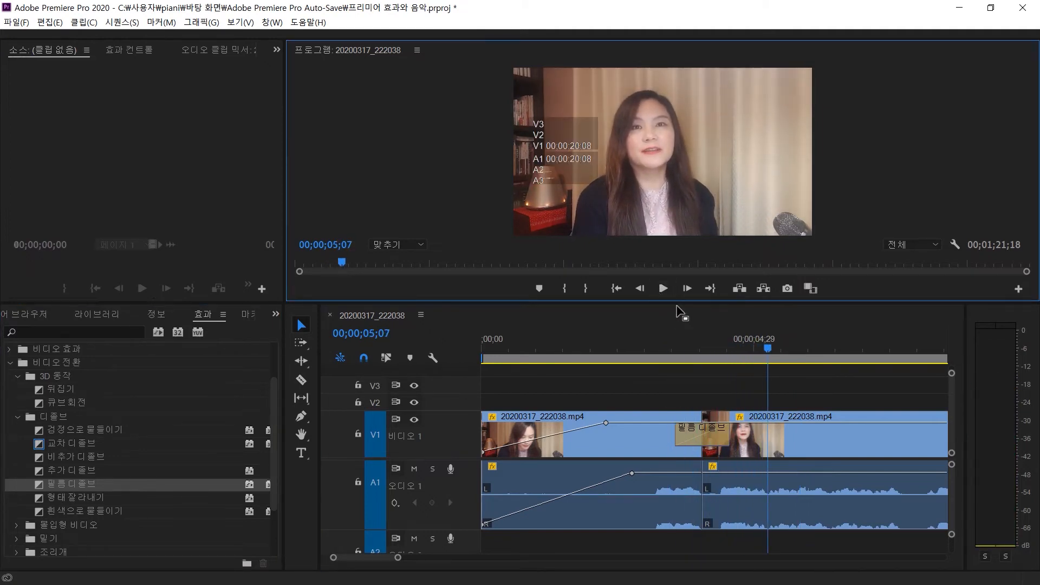
Step: Replace the transition on the V1 cut with VR Mobius 확대/축소 from 몰입형 비디오 and preview it
scroll(589, 375, "down", 1)
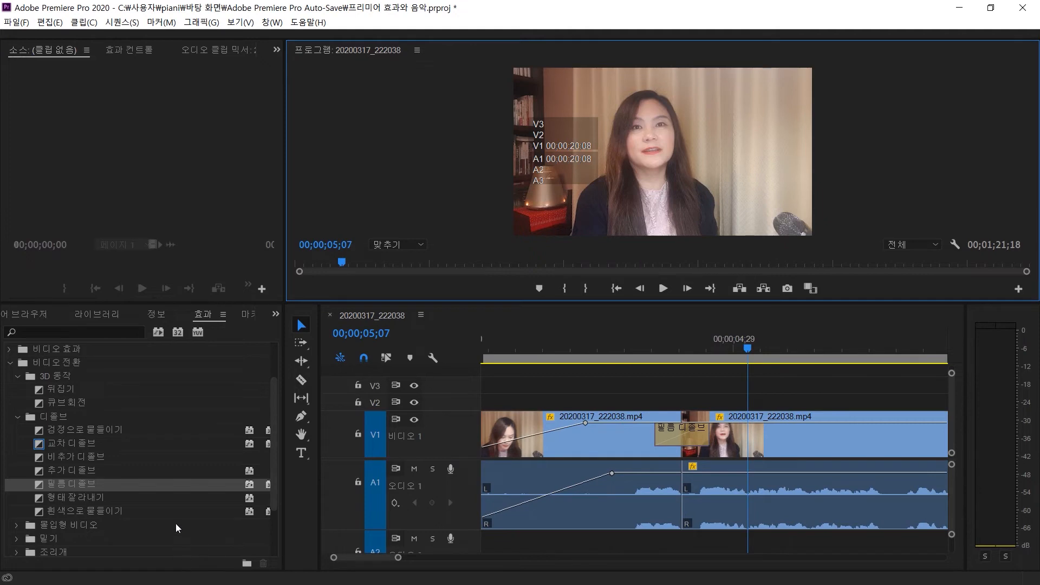
scroll(142, 521, "down", 1)
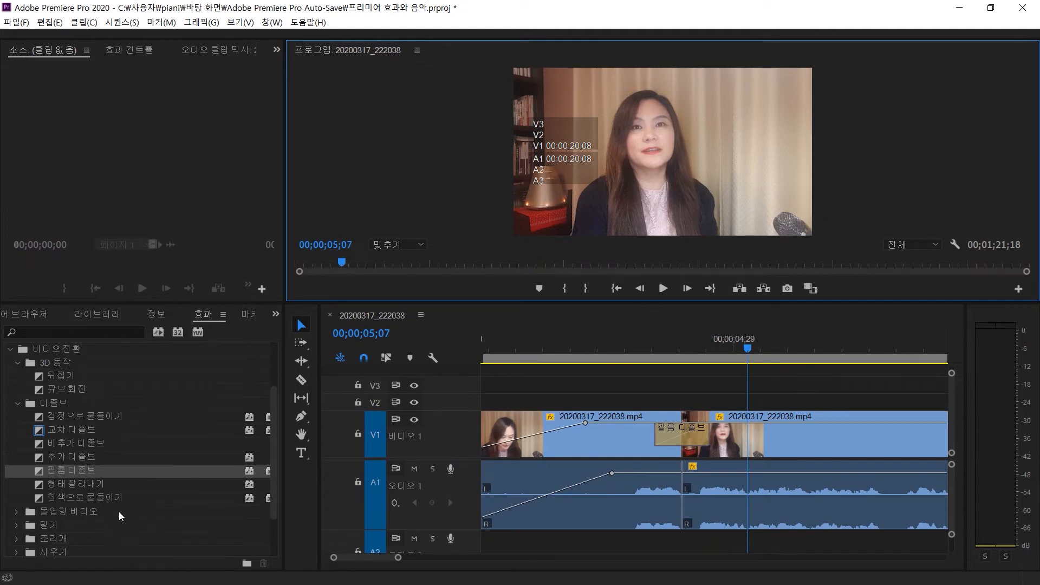
double_click(119, 511)
scroll(118, 516, "down", 1)
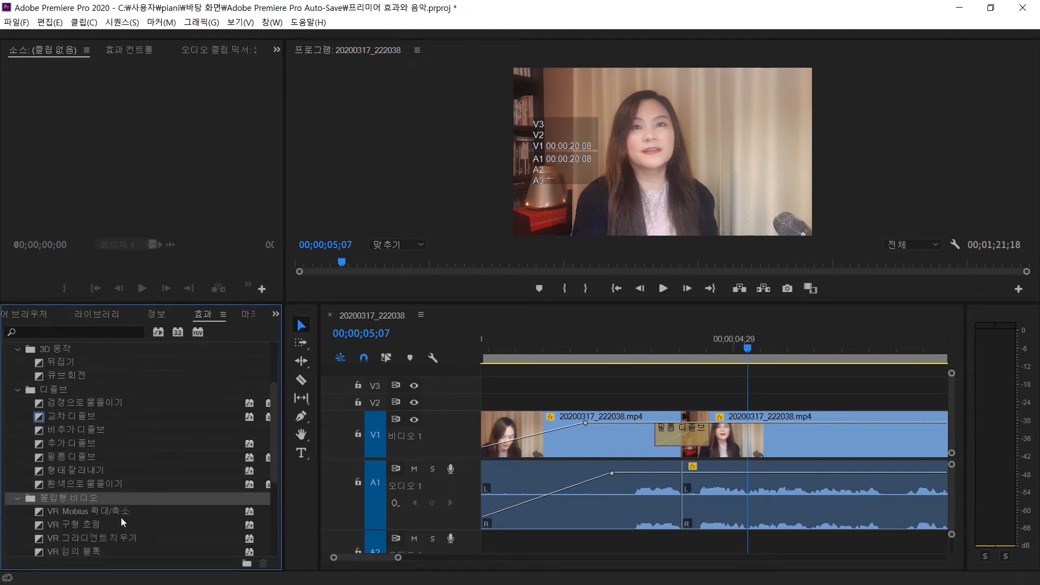
left_click(118, 511)
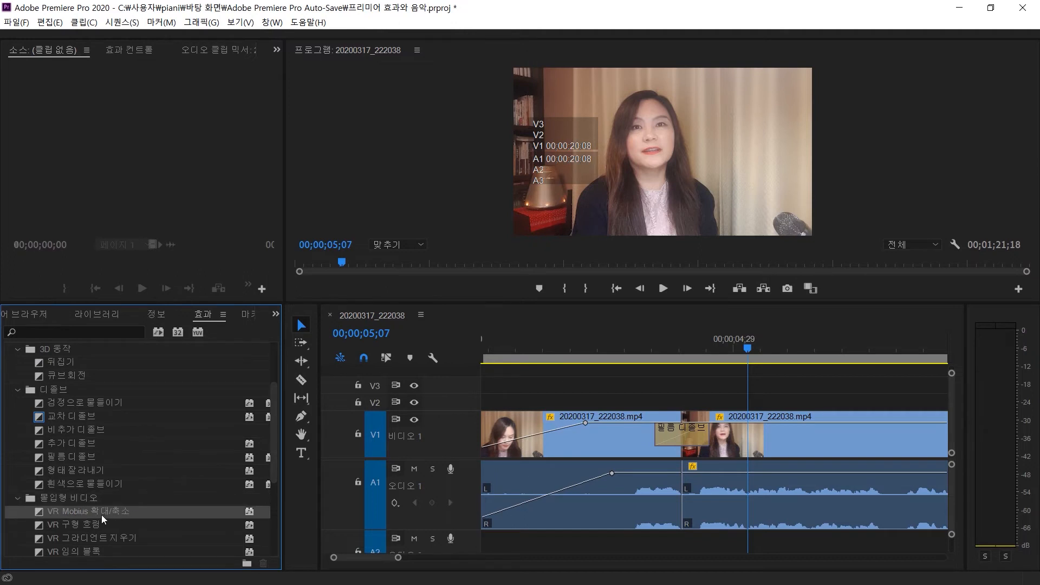
left_click_drag(100, 513, 673, 438)
left_click(648, 338)
left_click(659, 291)
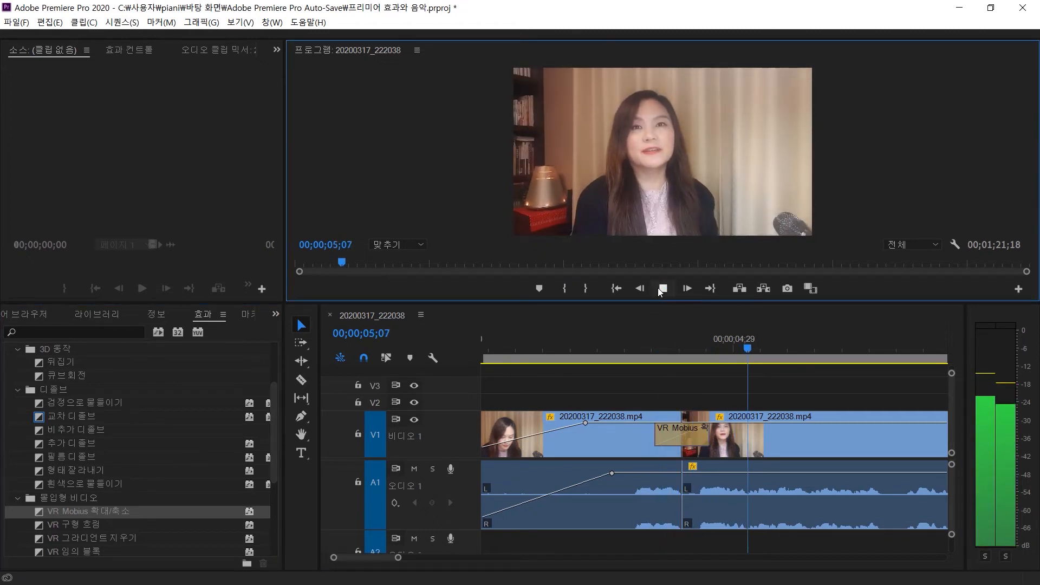
left_click(662, 288)
Step: Replace the transition on the V1 cut with 밀기 (Slide) from the 밀기 group and preview it
scroll(179, 413, "down", 2)
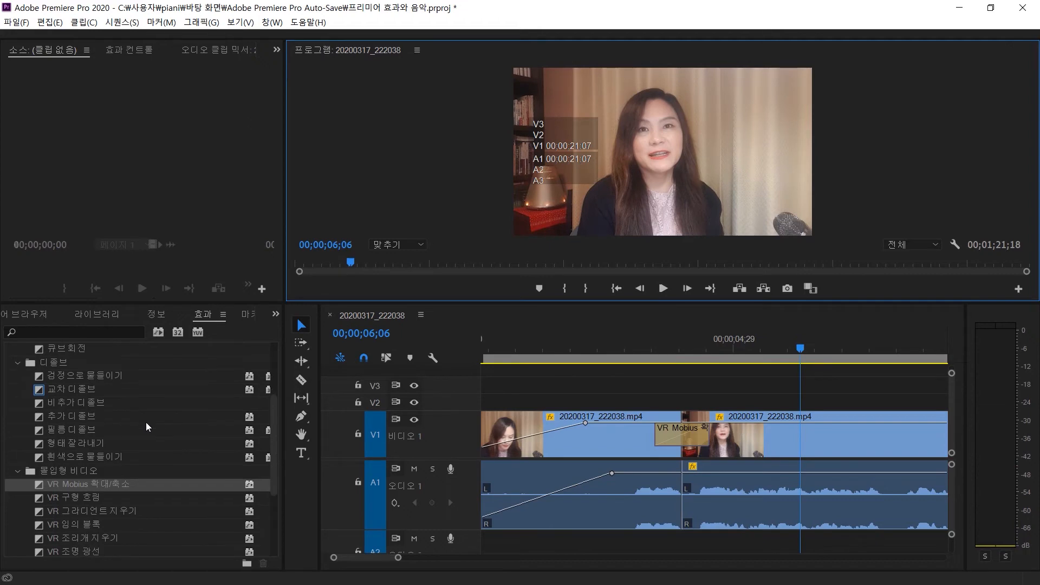
scroll(146, 423, "down", 3)
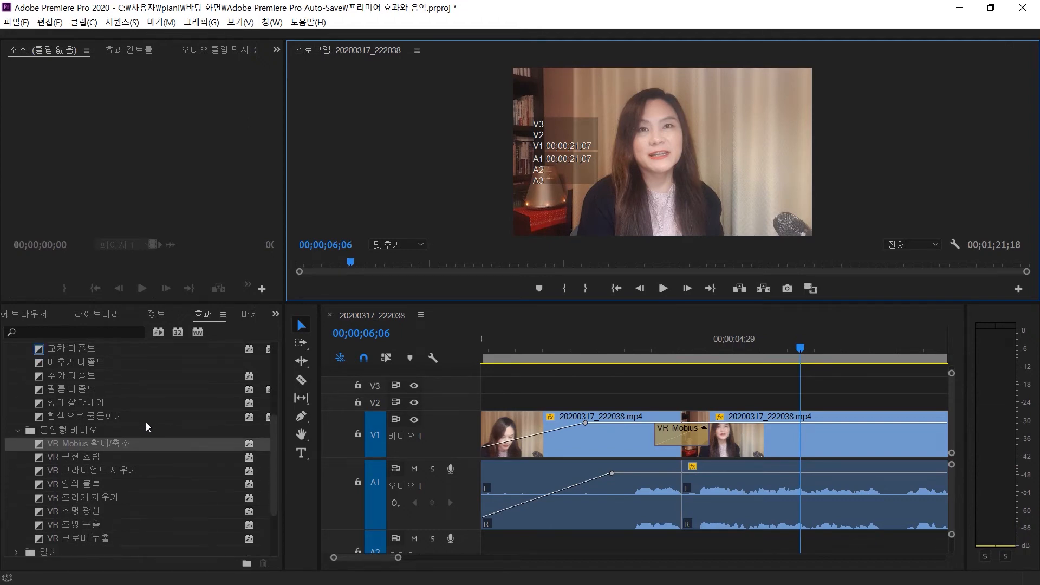
scroll(145, 421, "down", 5)
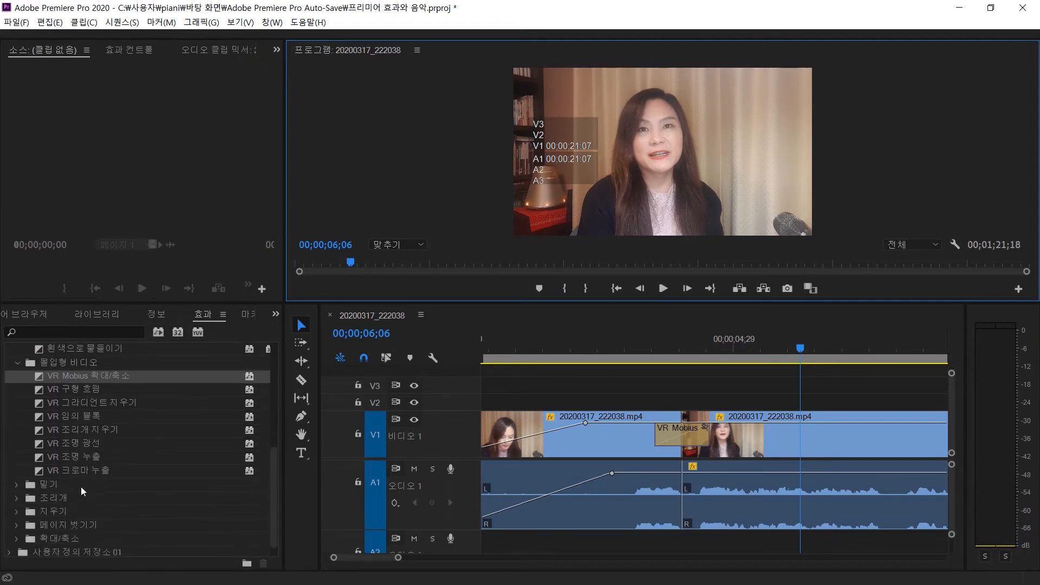
double_click(59, 483)
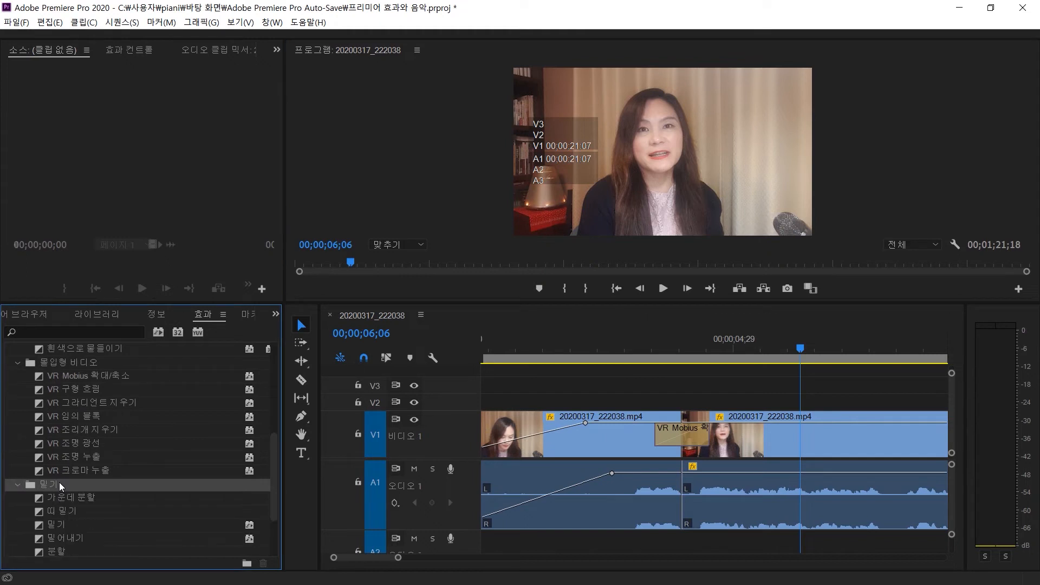
scroll(59, 482, "down", 2)
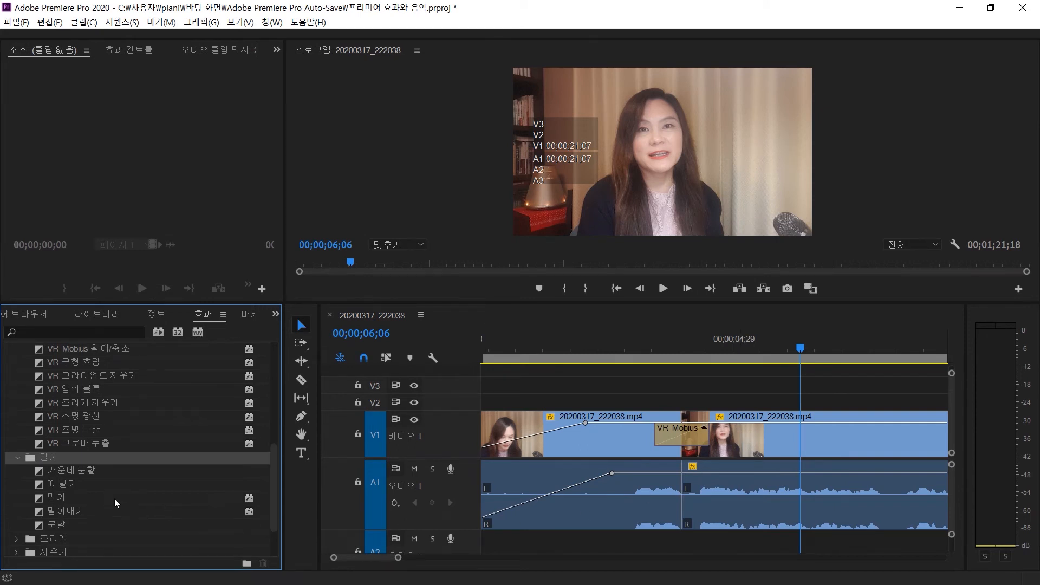
left_click_drag(115, 499, 683, 434)
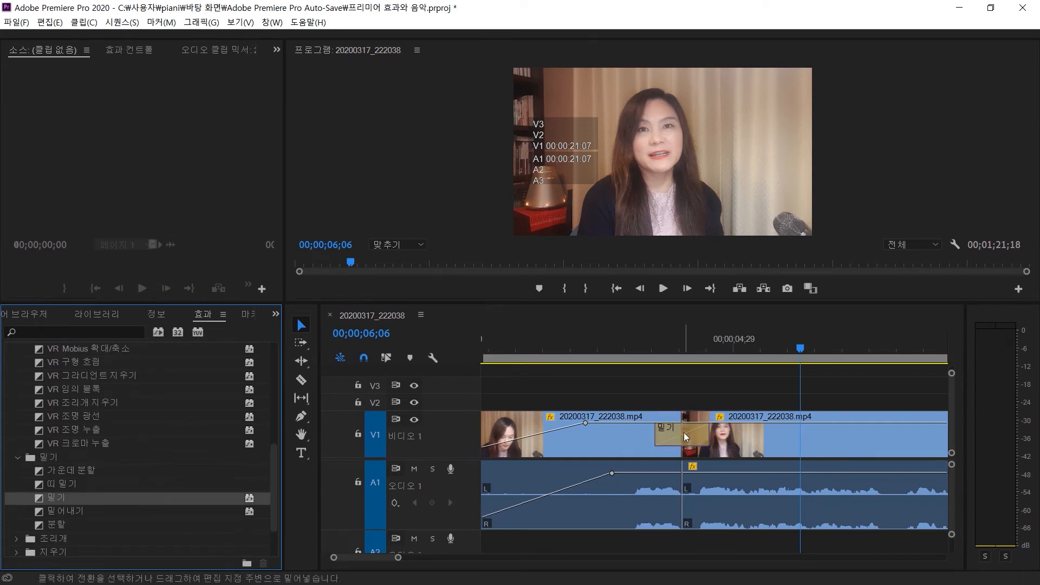
left_click(651, 344)
left_click(662, 289)
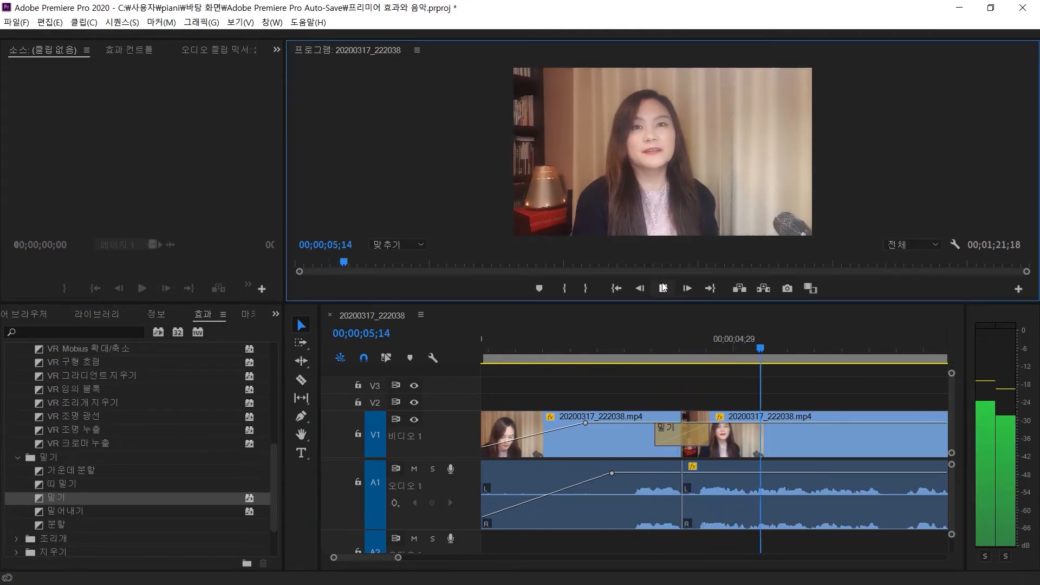
key("space")
Step: Replace the transition on the V1 cut with 밀어내기 (Push) and preview it from just before the cut
left_click(81, 511)
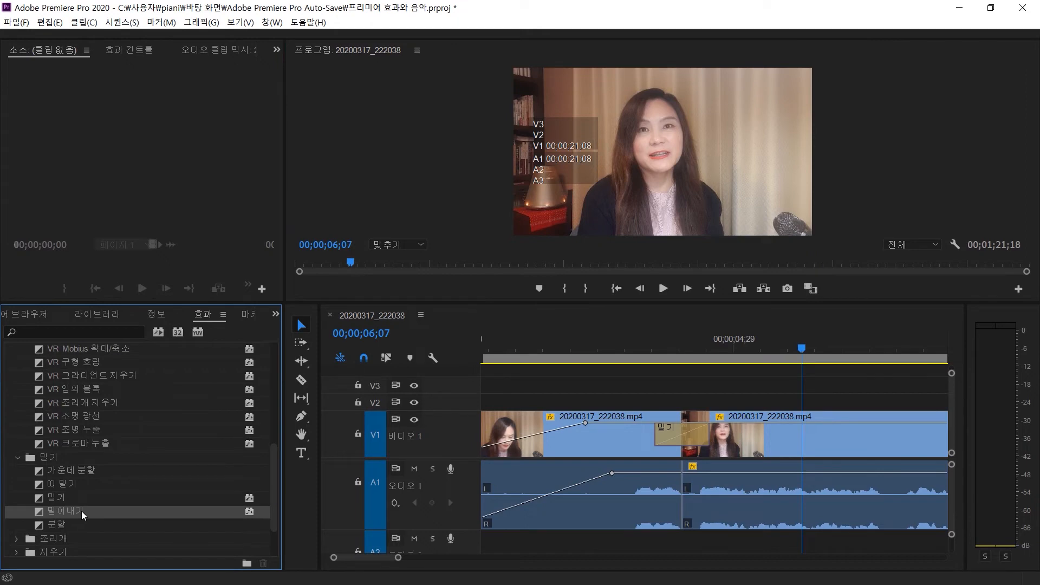
left_click_drag(82, 511, 680, 433)
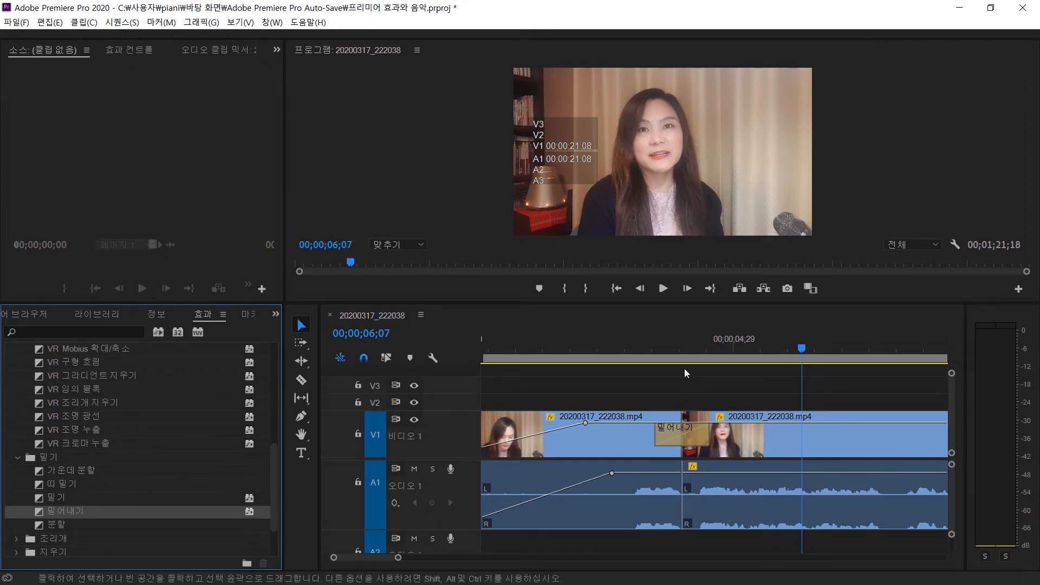
left_click(651, 339)
left_click(663, 288)
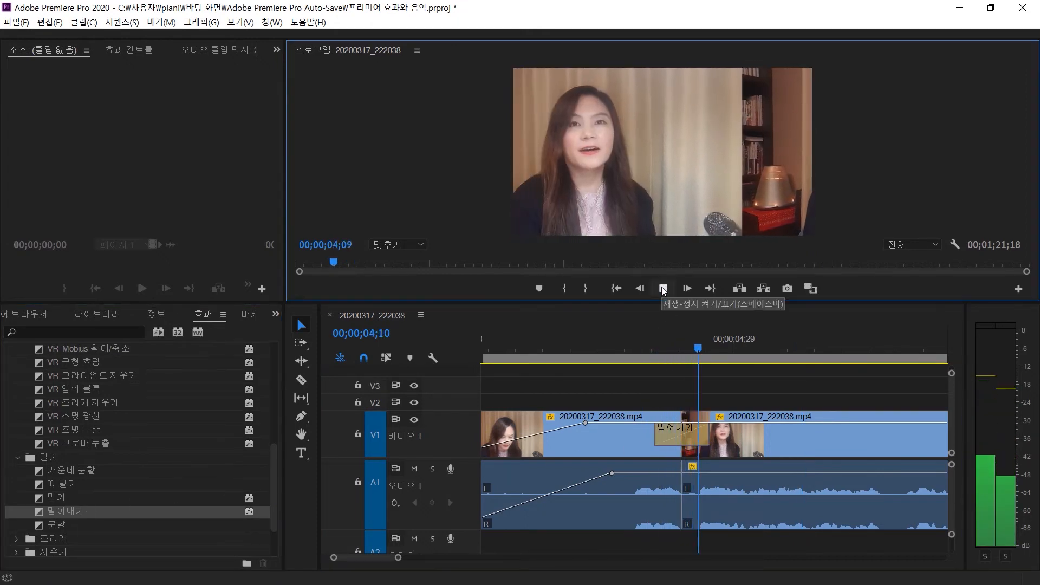
left_click(663, 288)
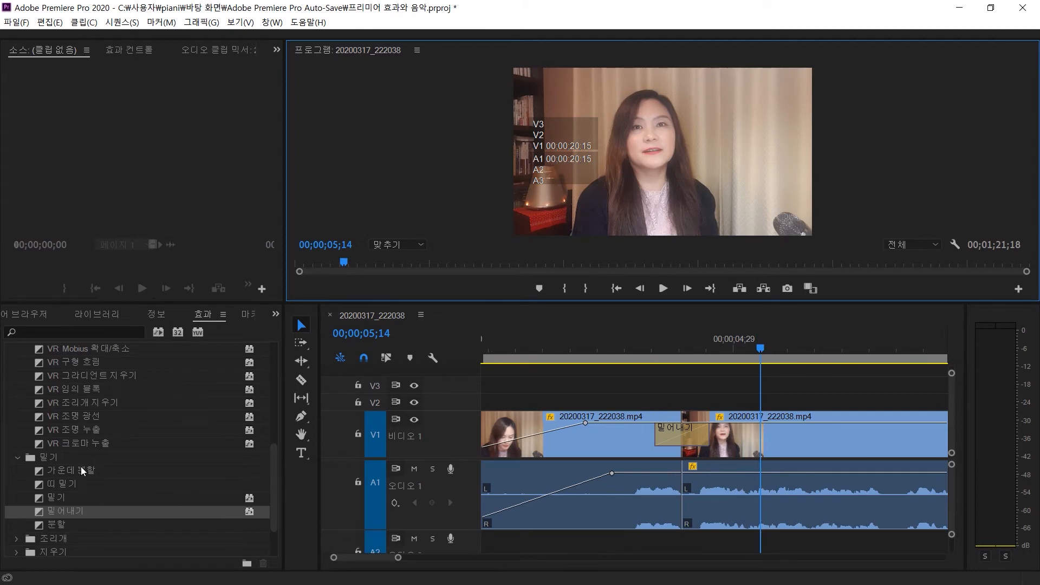
scroll(80, 416, "up", 1)
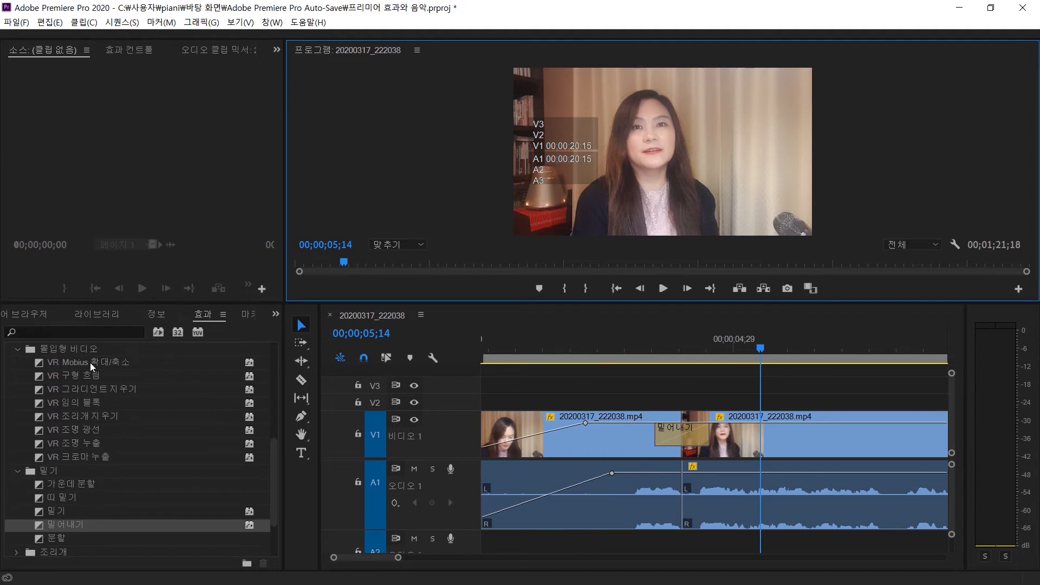
scroll(125, 363, "up", 5)
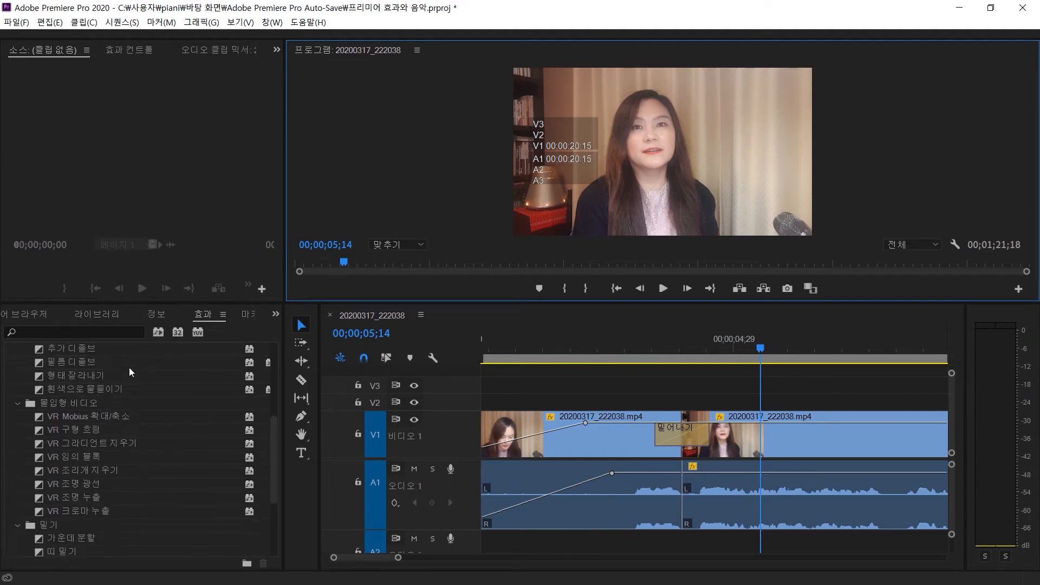
scroll(129, 367, "up", 4)
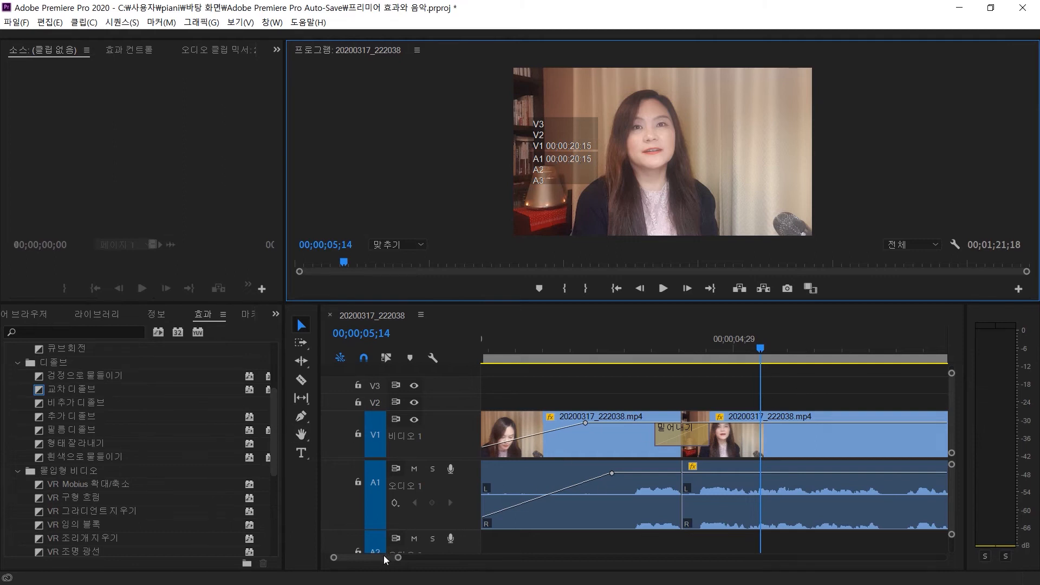
Step: Bring the A2 track into view in the timeline, switch to Chrome and open the Bensound stock music site
left_click(349, 460)
scroll(347, 433, "down", 1)
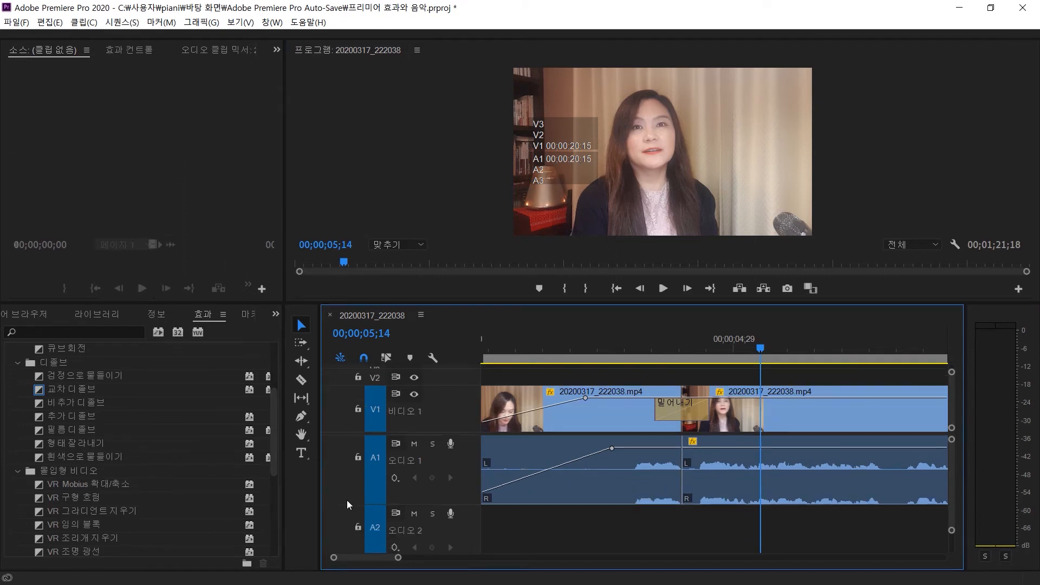
key("super+d")
left_click(316, 572)
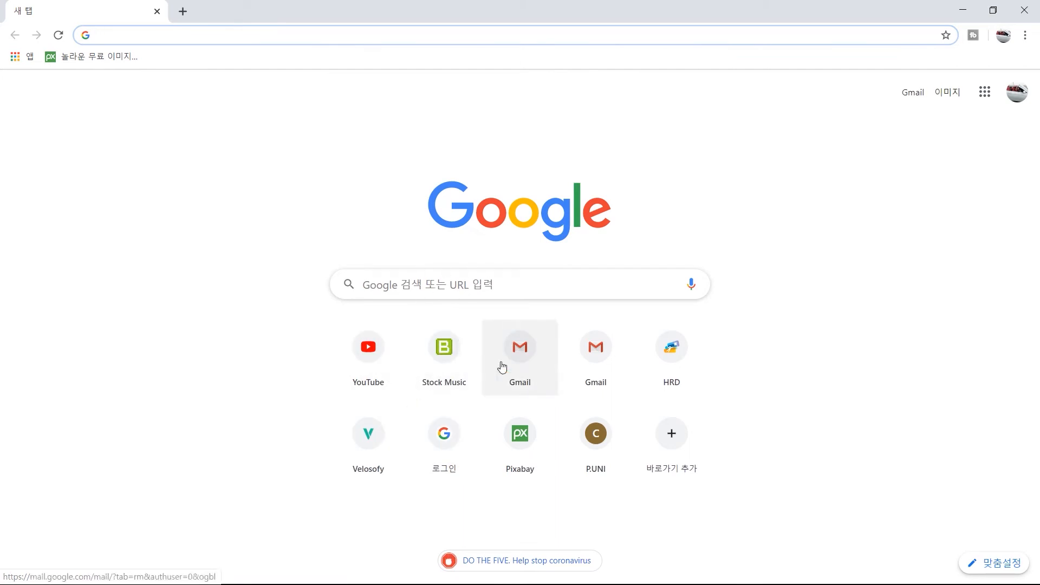
left_click(444, 352)
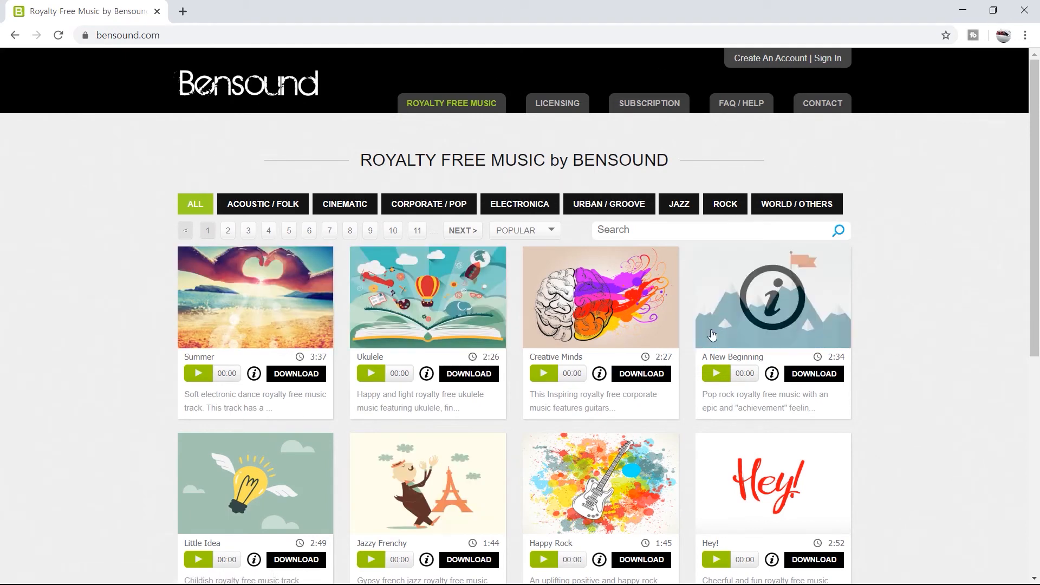
Step: Browse the royalty-free tracks on the first two Bensound pages and listen briefly to "Once Again"
scroll(452, 411, "down", 1)
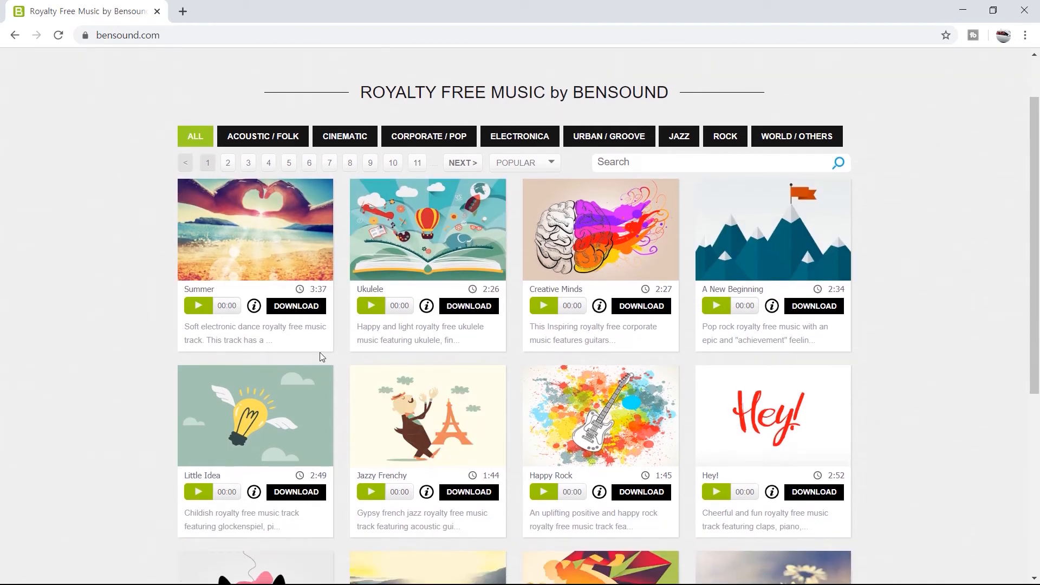
scroll(319, 325, "down", 1)
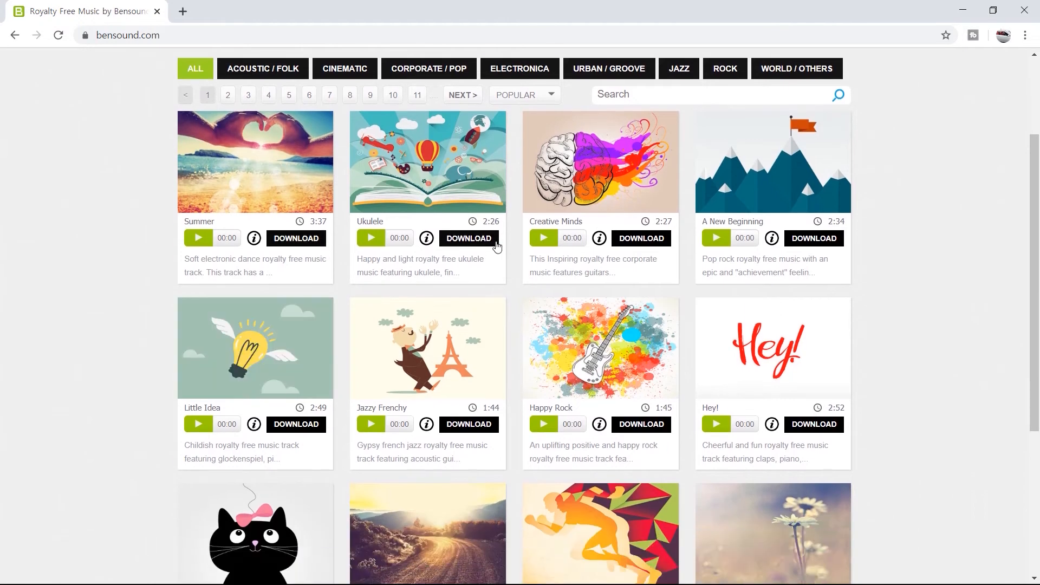
scroll(542, 308, "down", 3)
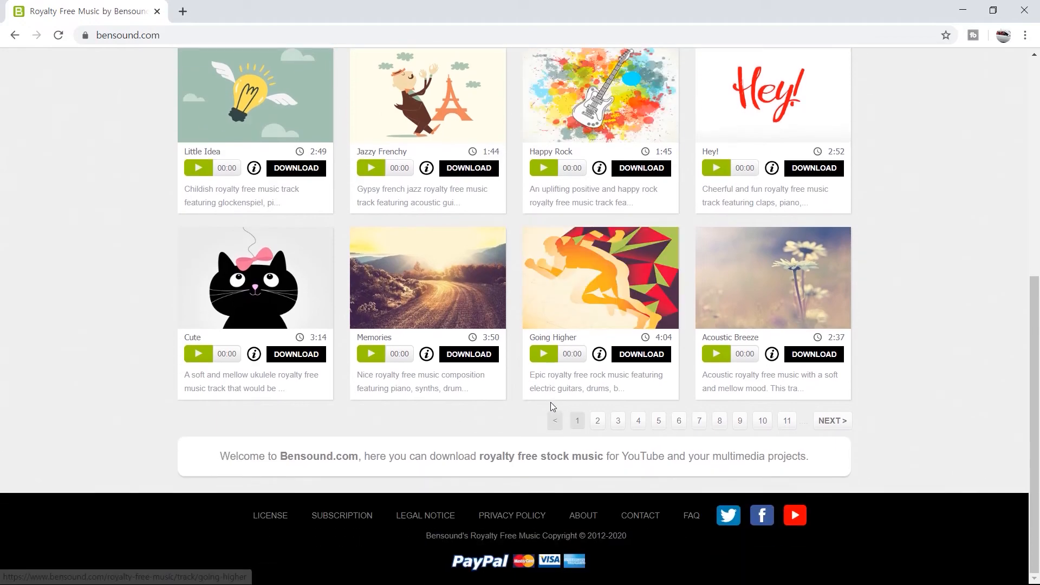
left_click(596, 422)
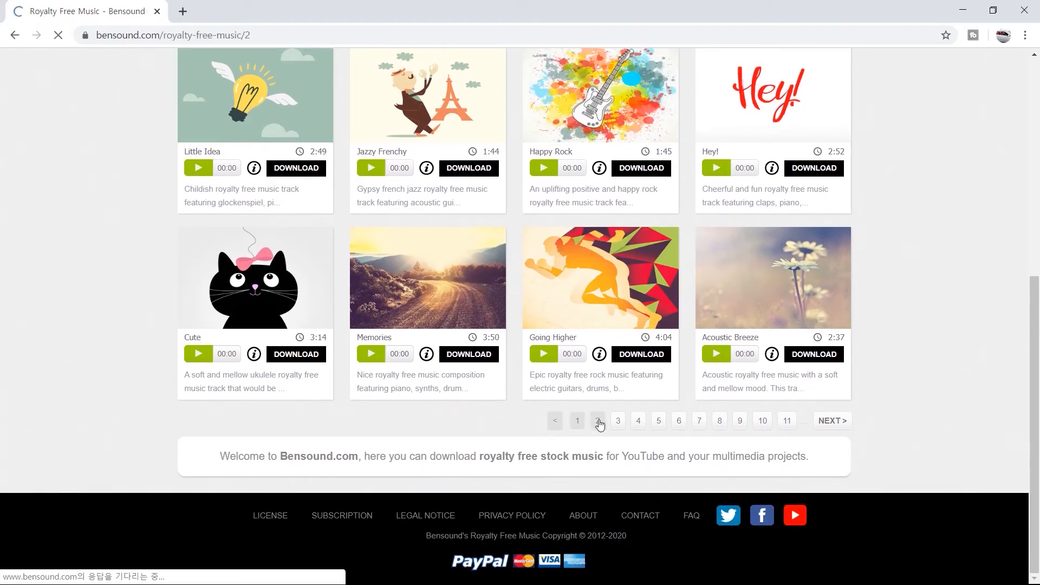
scroll(546, 406, "down", 3)
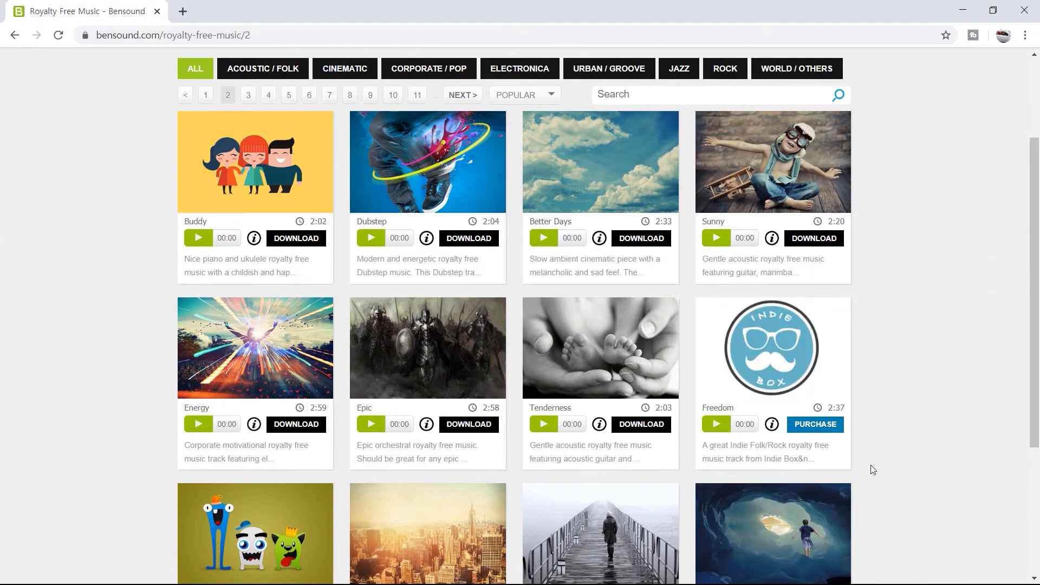
scroll(539, 427, "up", 3)
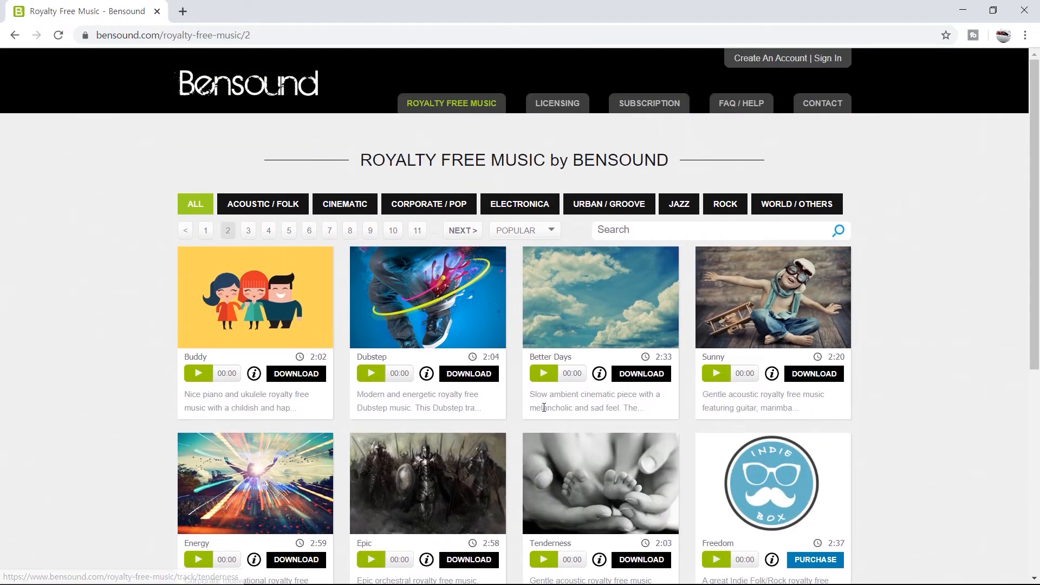
scroll(563, 409, "down", 4)
scroll(587, 407, "down", 3)
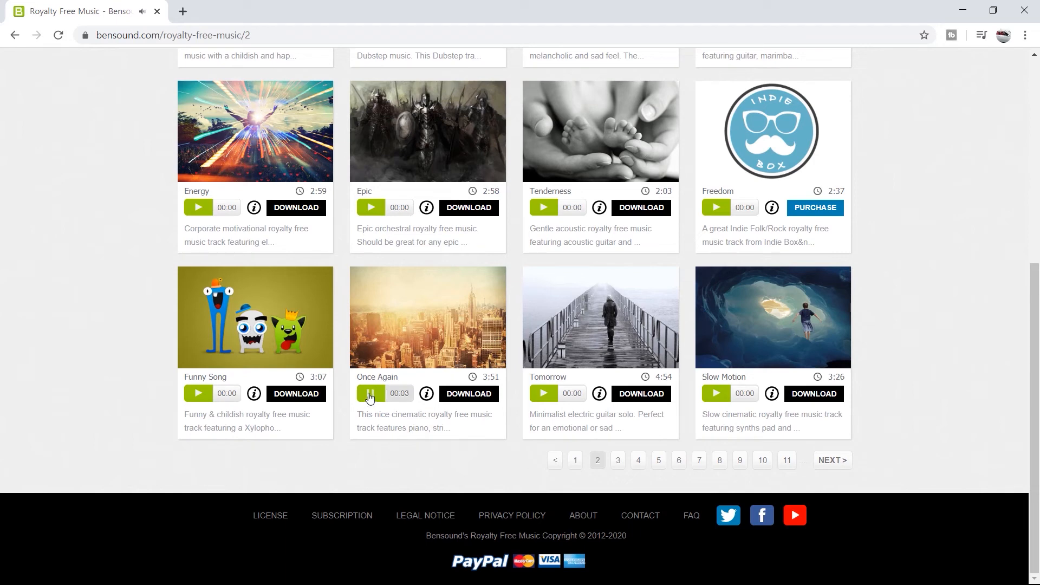
left_click(370, 397)
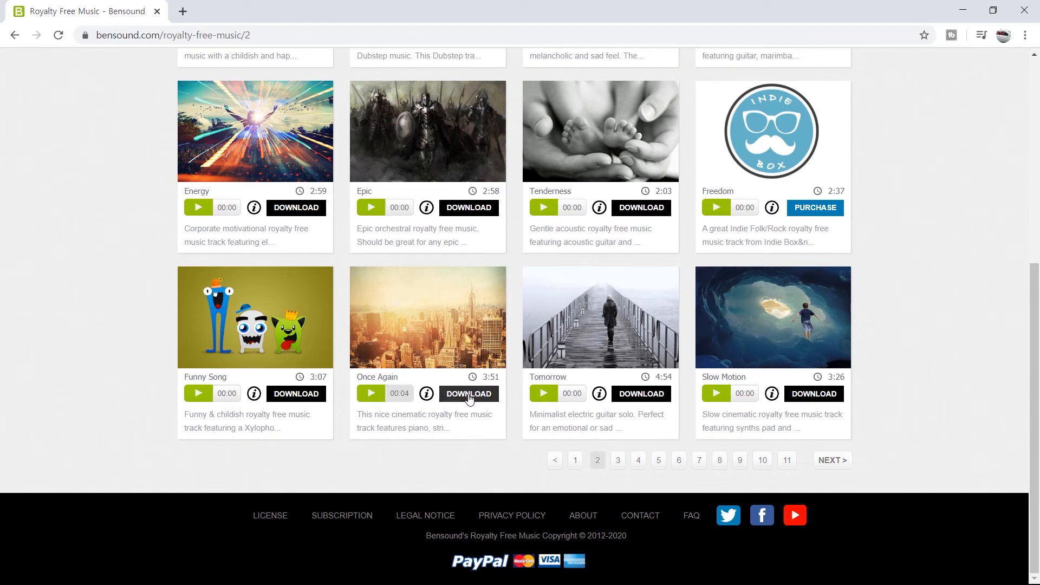
Step: Download "Once Again" under the FREE License with Attribution and close the browser
left_click(469, 398)
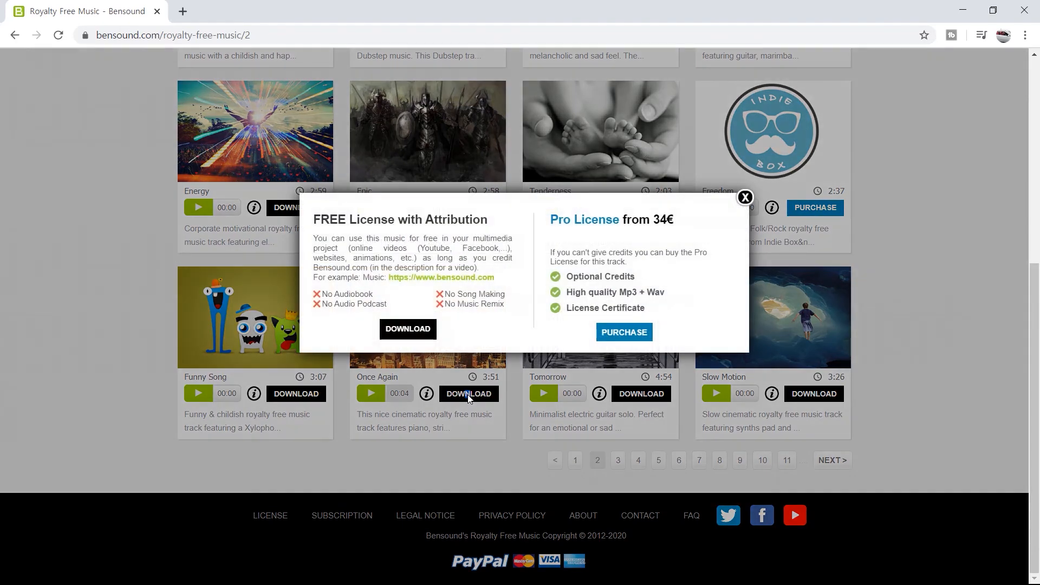
left_click(414, 335)
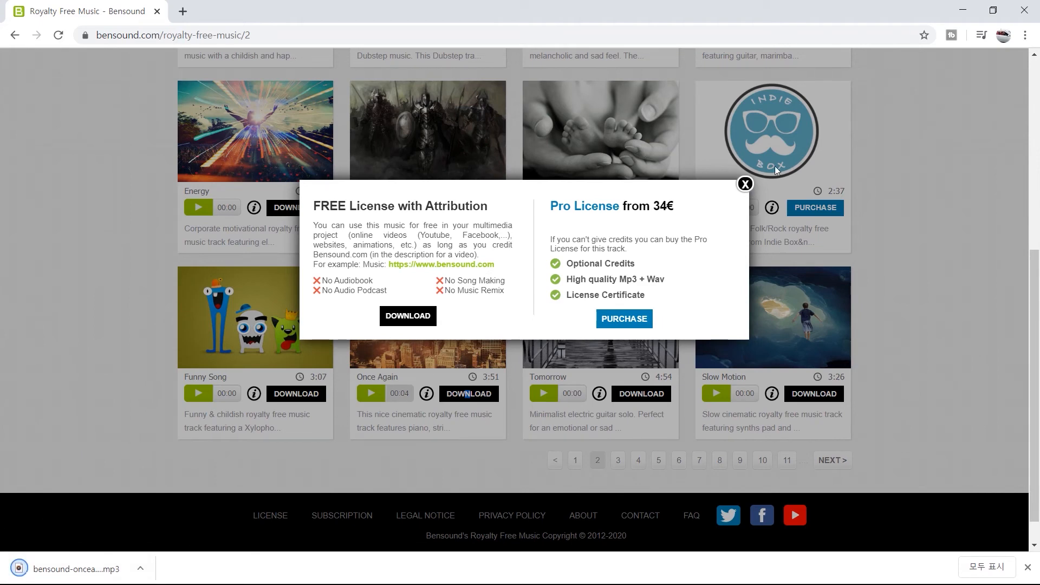
left_click(744, 184)
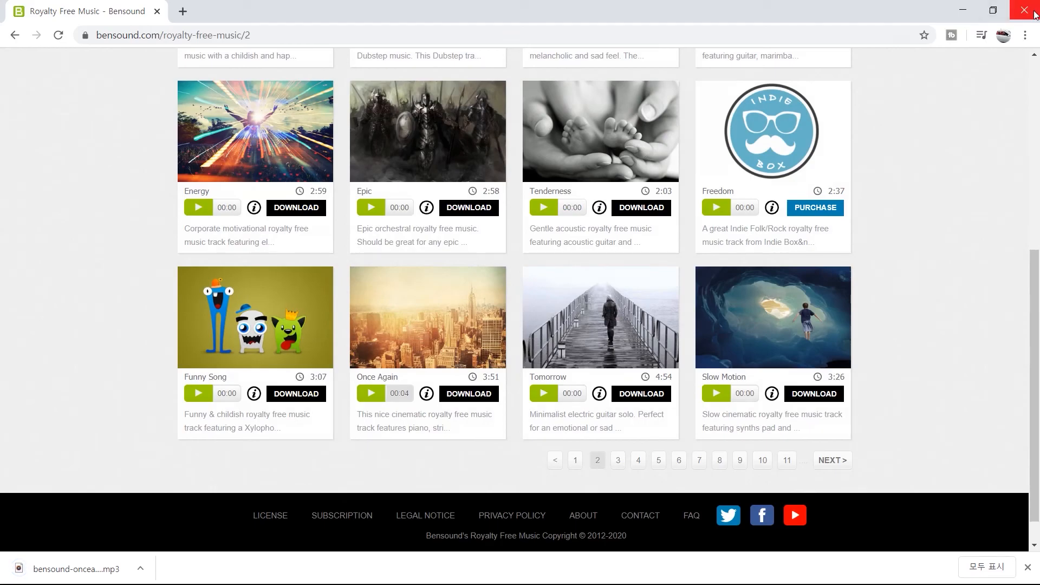
left_click(1025, 10)
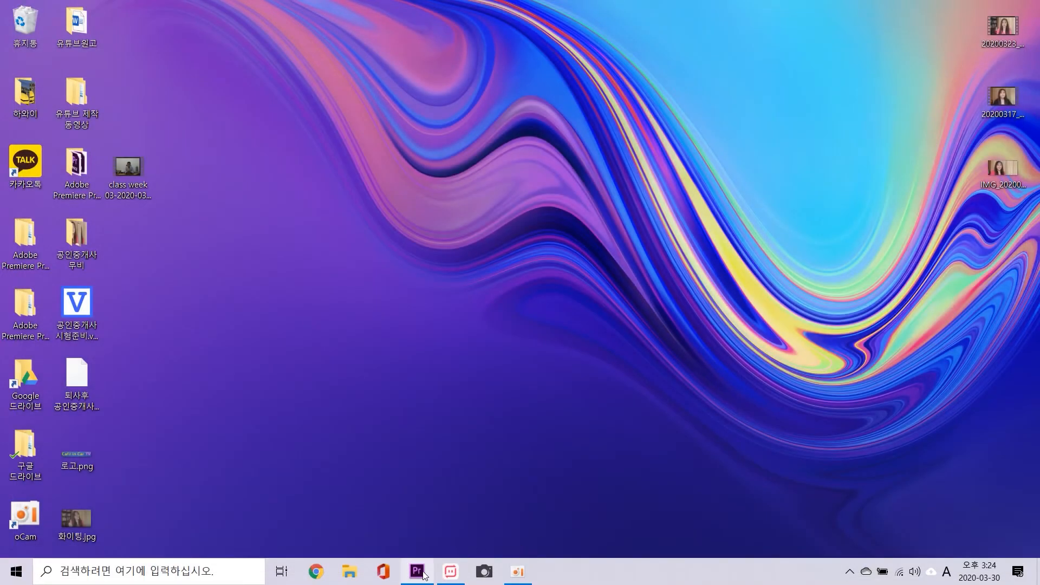
Step: Switch back to Premiere Pro and import the downloaded Bensound "Once Again" MP3 from the 다운로드 folder
left_click(417, 571)
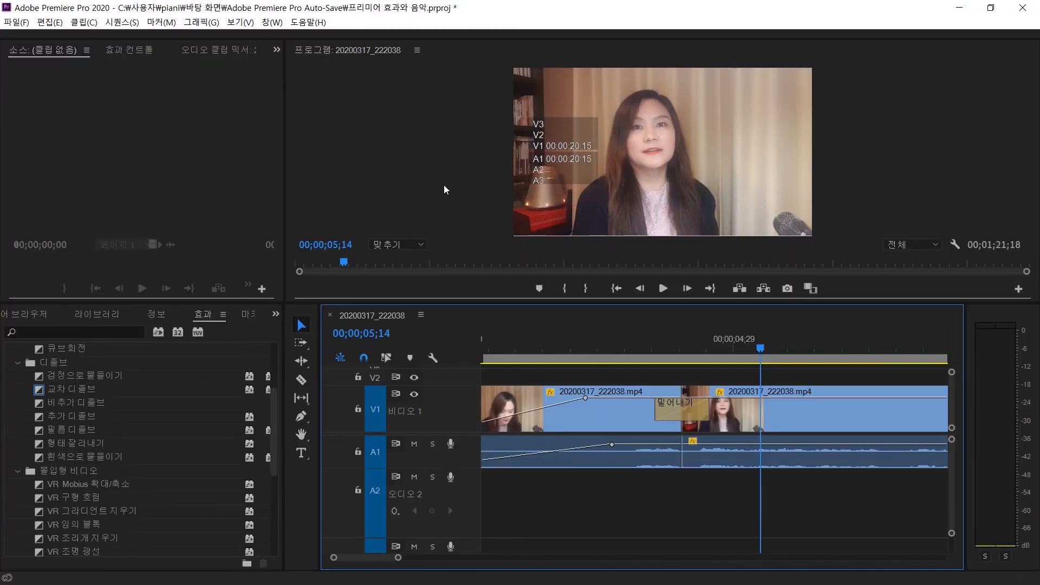
left_click(15, 23)
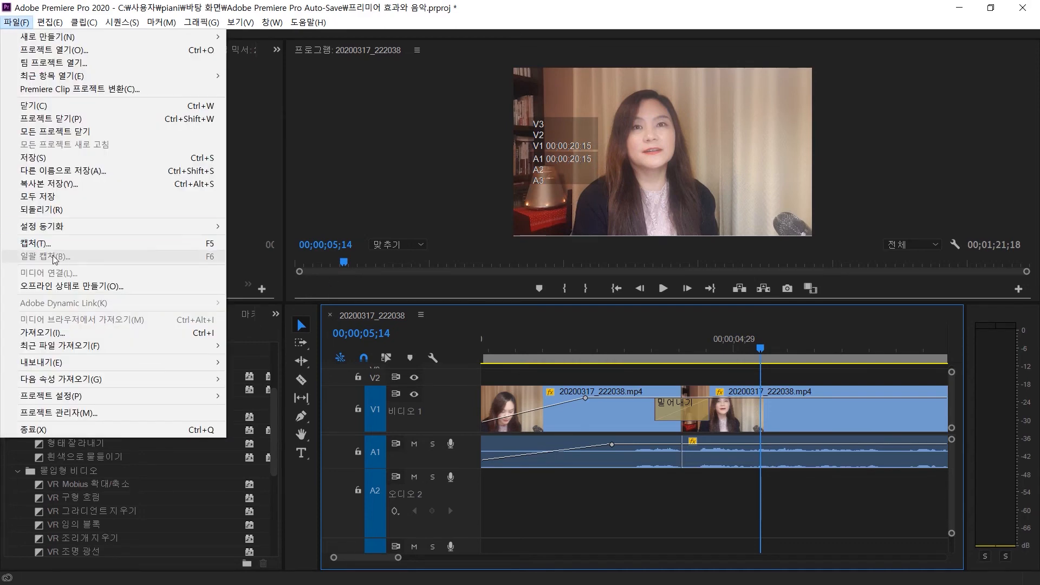
left_click(57, 333)
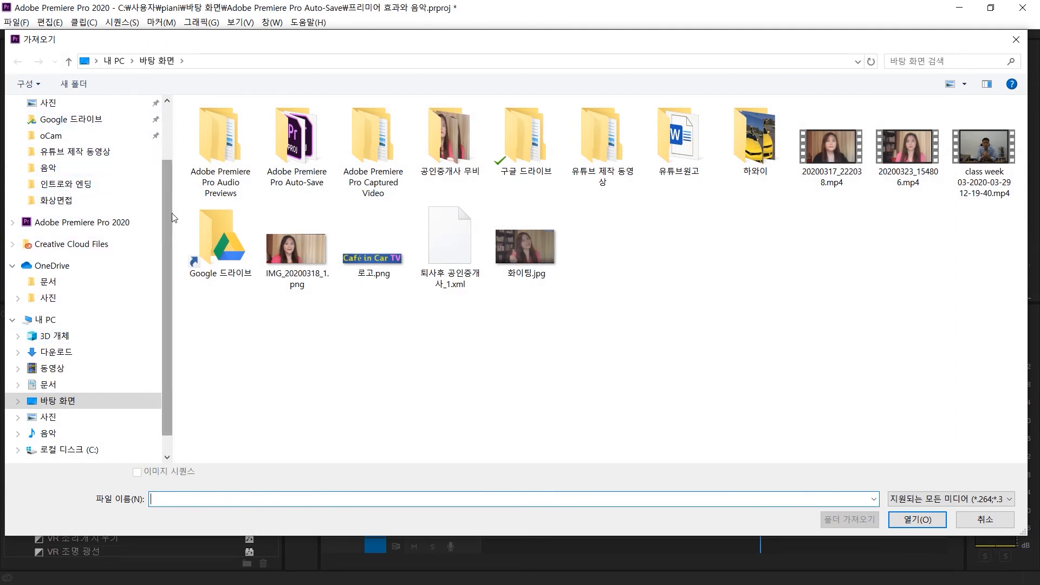
left_click(100, 355)
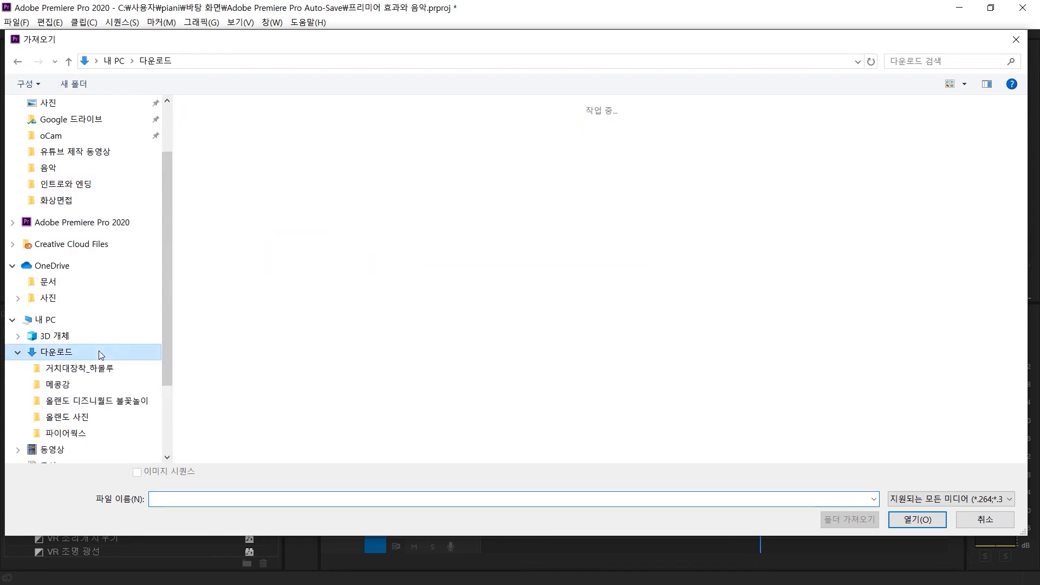
double_click(333, 149)
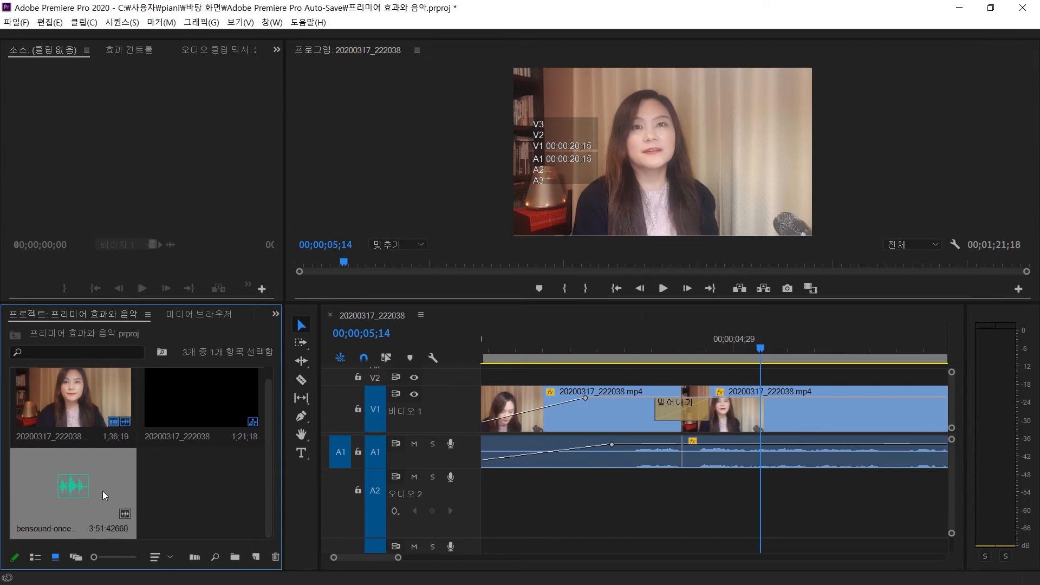
Step: Place the Bensound music clip on track A2 at the sequence start and preview the opening seconds
left_click_drag(102, 490, 482, 506)
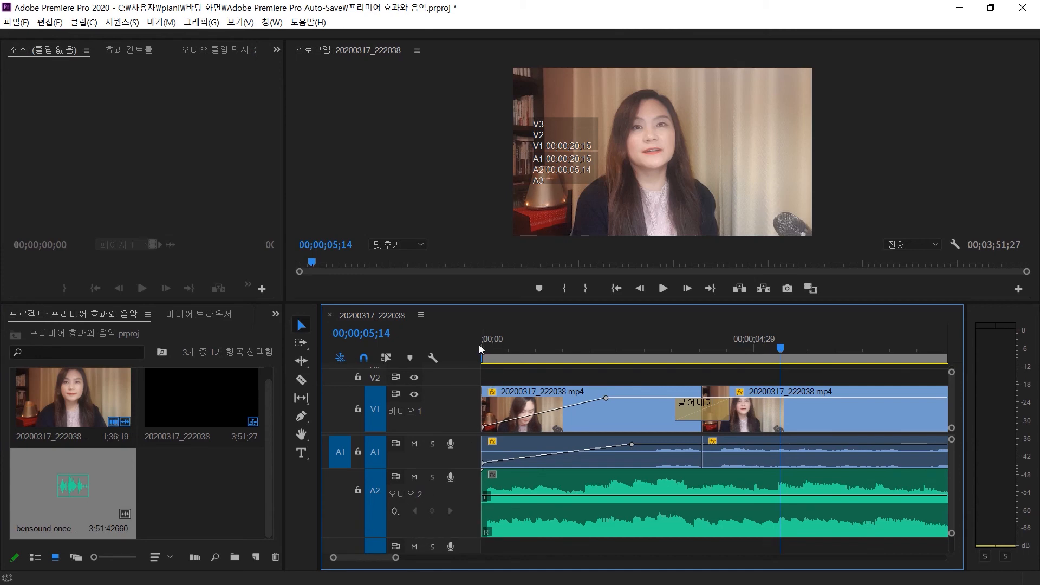
left_click(615, 291)
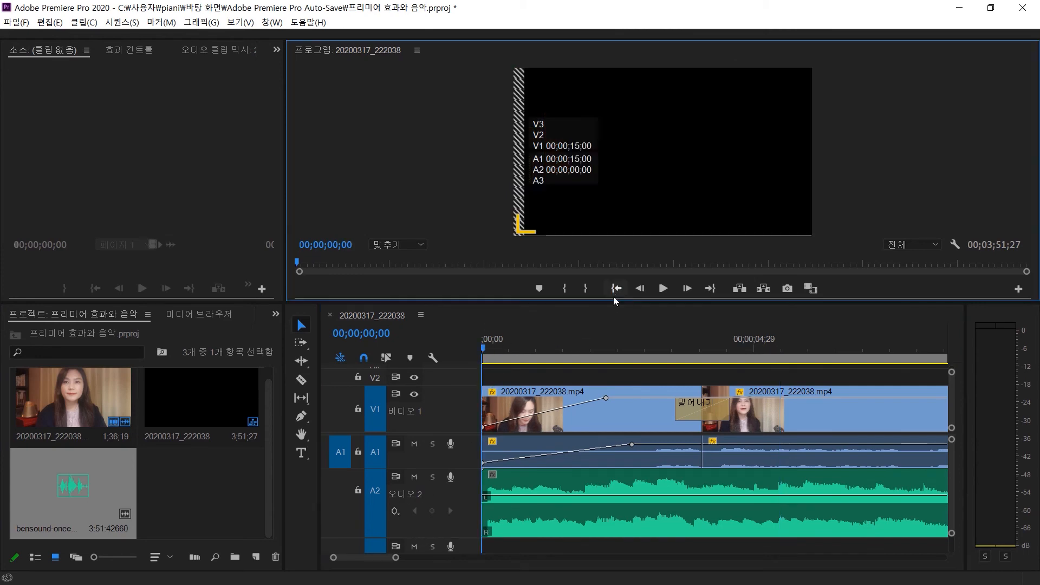
left_click(663, 289)
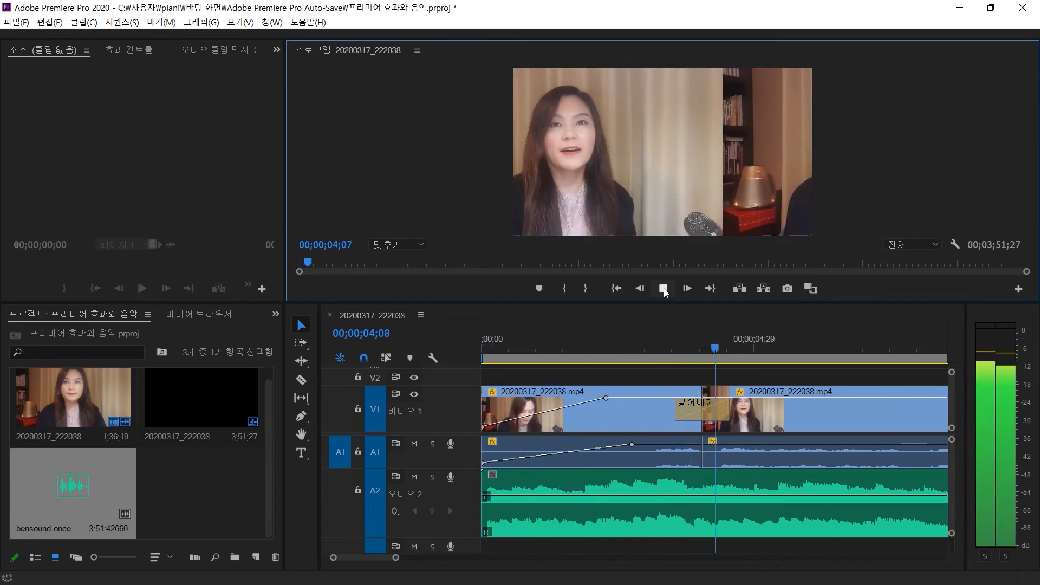
left_click(663, 288)
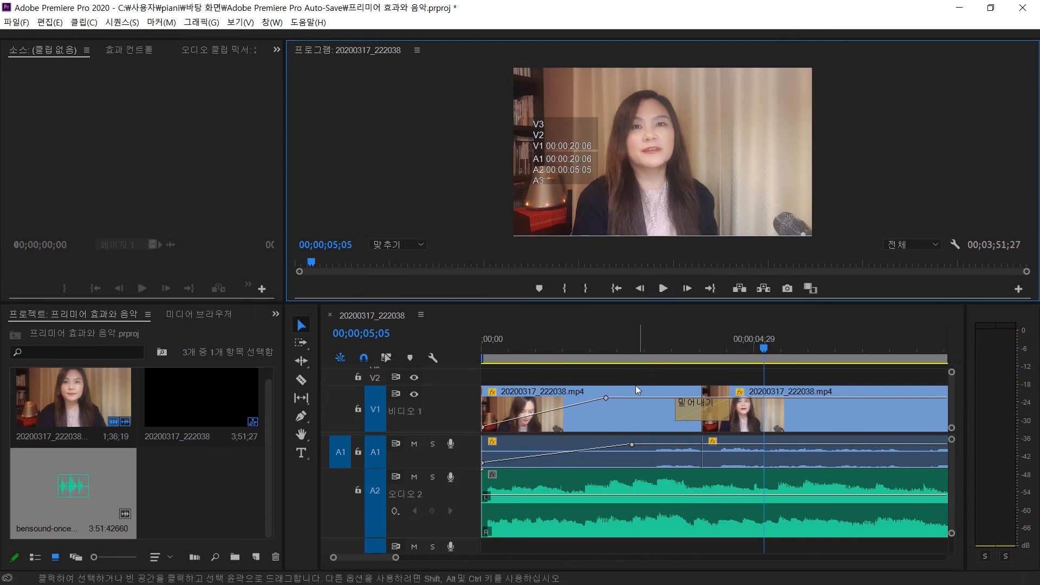
Step: Lower the volume line of the music clip on A2 and play the sequence from the start to check the balance
left_click(548, 493)
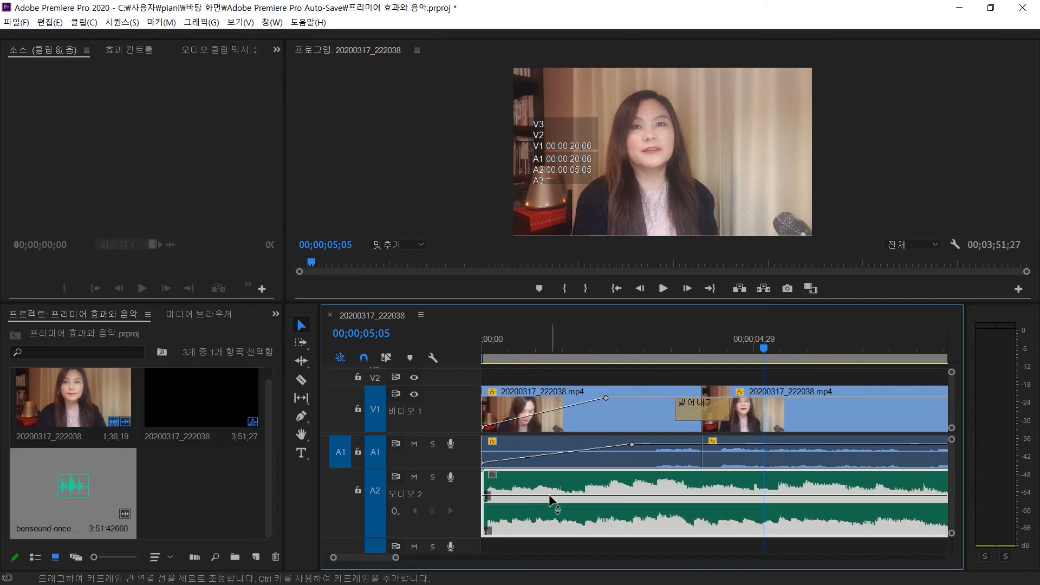
left_click_drag(548, 494, 548, 512)
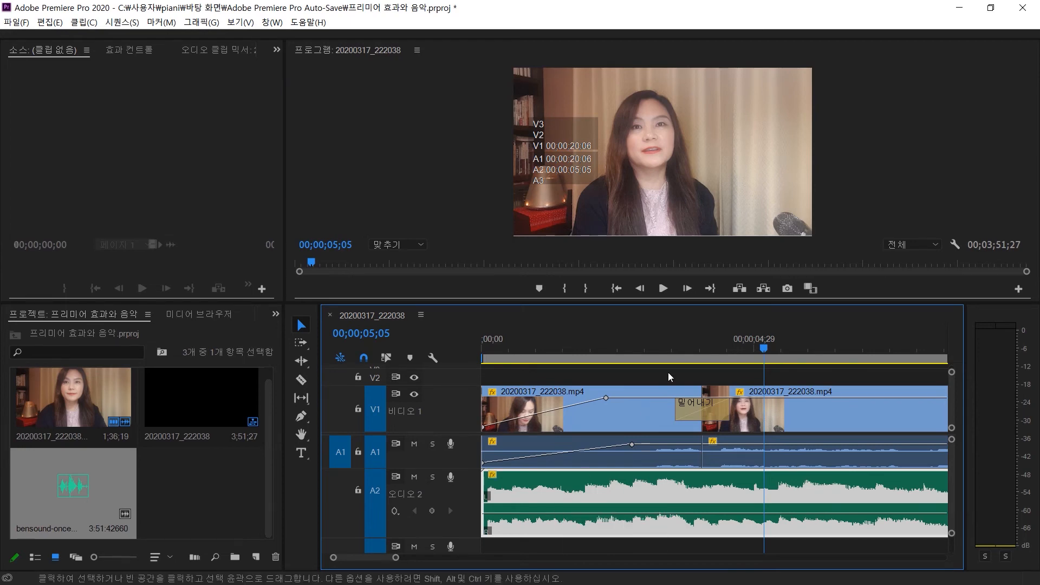
left_click(616, 288)
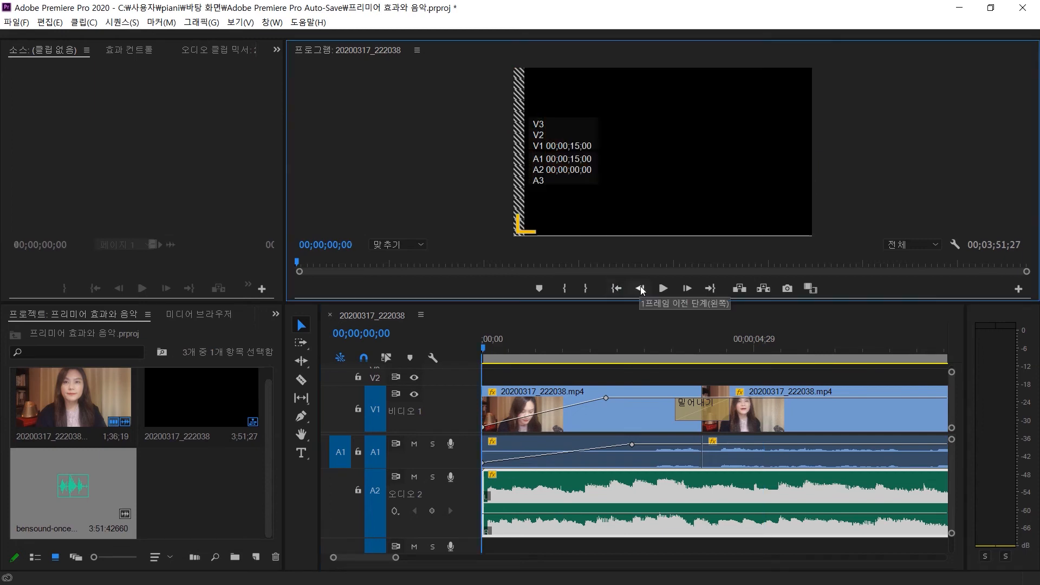
left_click(662, 288)
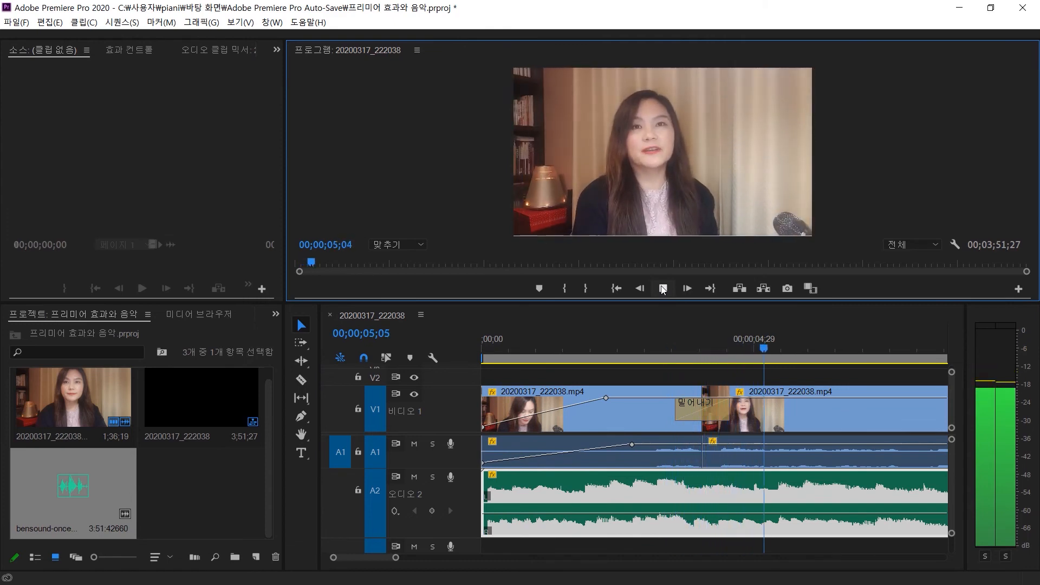
left_click(663, 288)
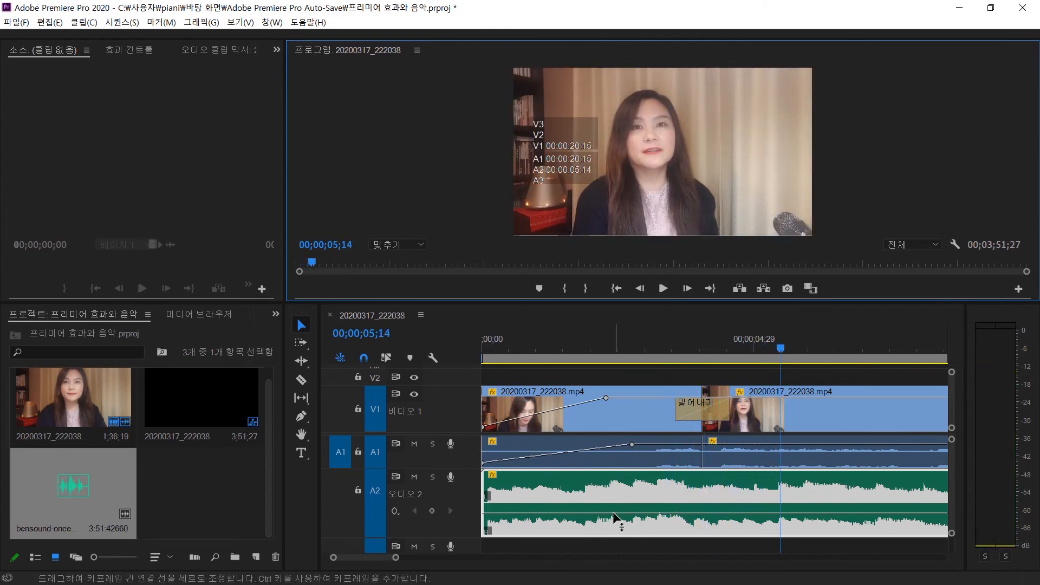
Step: Lower the A2 music clip's volume line a little further and preview it again from the start
left_click_drag(614, 512, 615, 521)
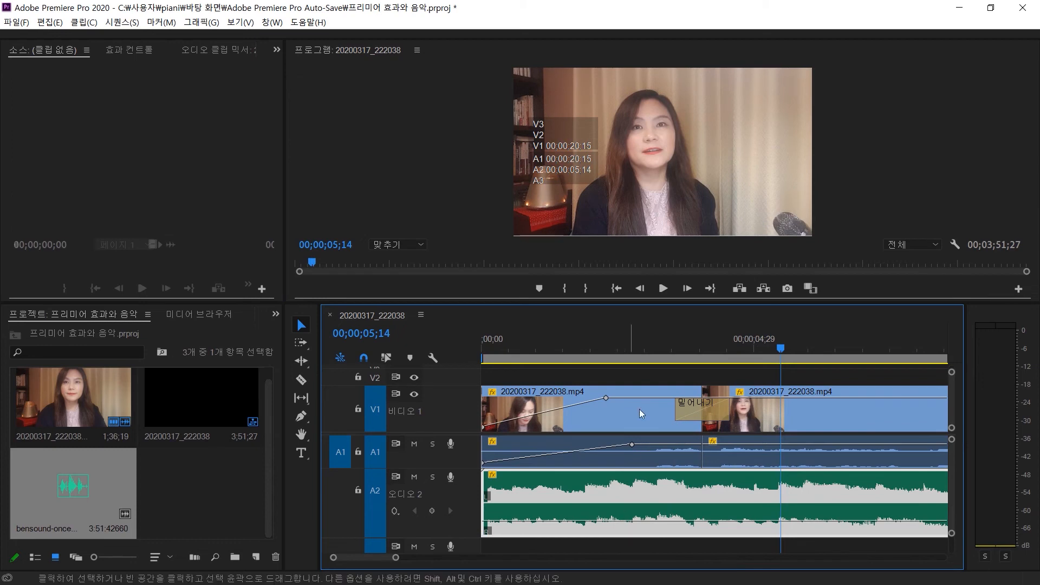
left_click(616, 288)
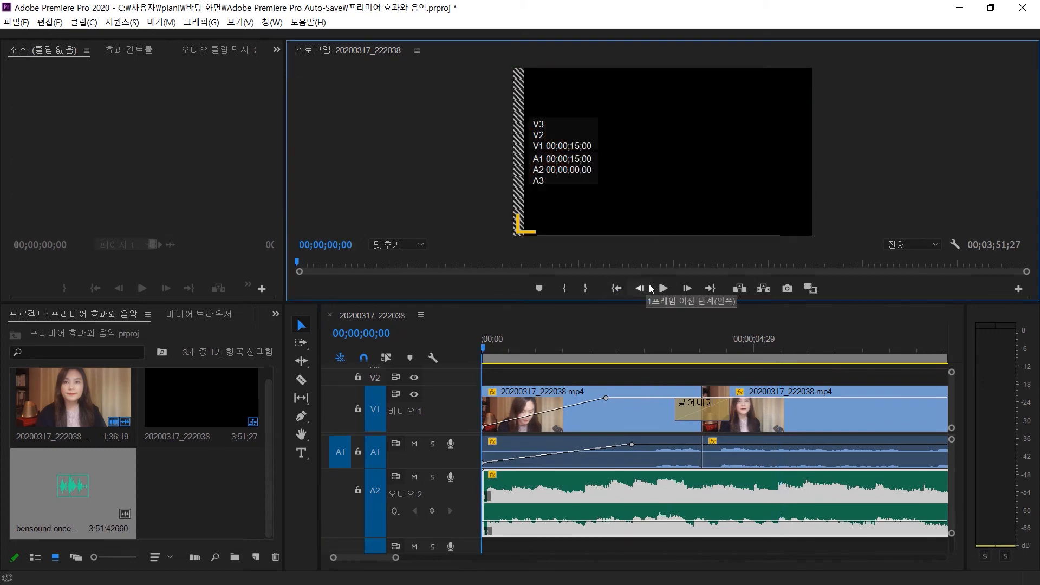
left_click(662, 288)
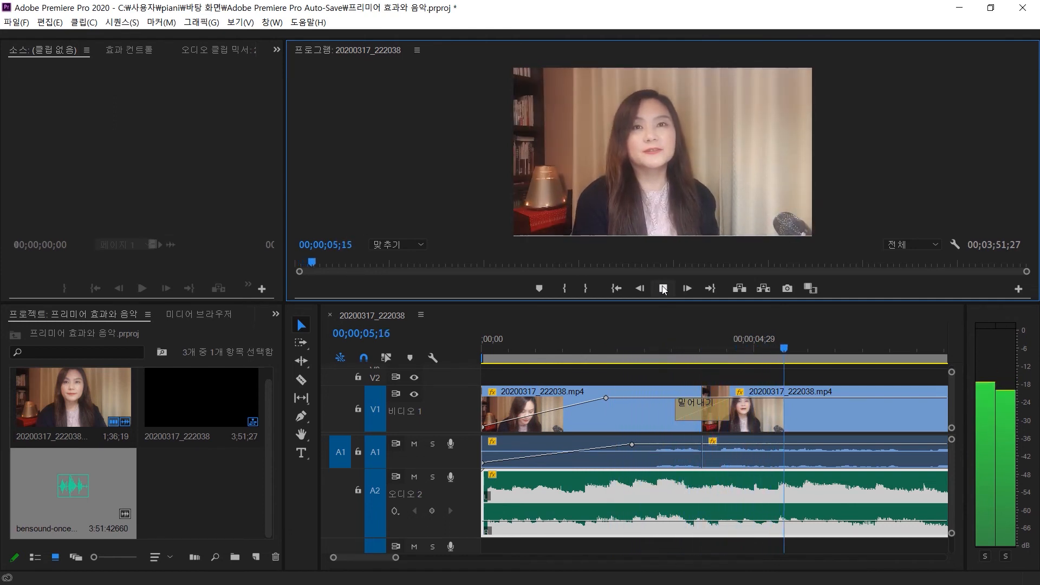
left_click(663, 288)
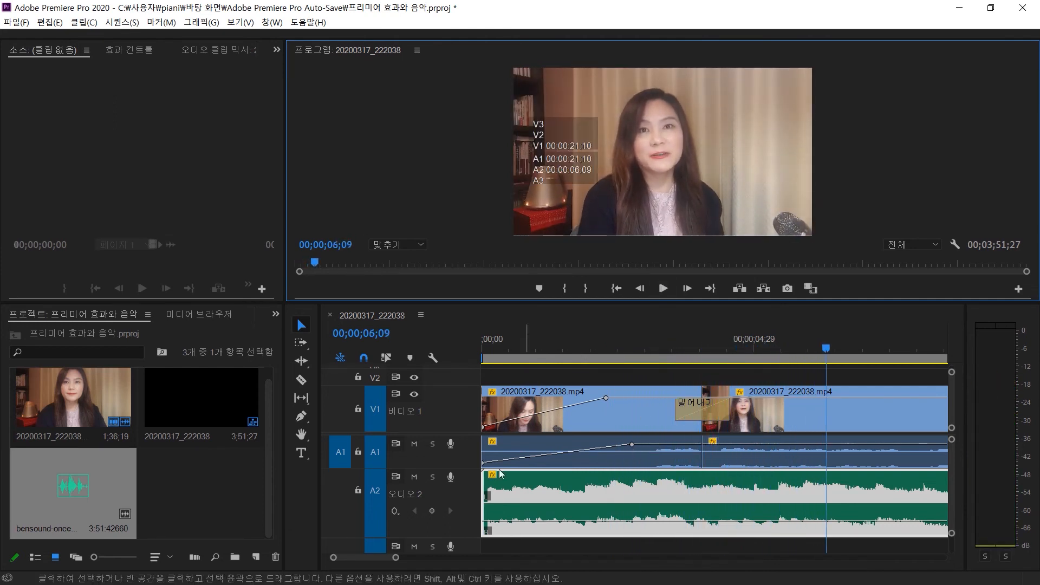
Step: Add two volume keyframes on the A2 music clip so it fades in from silence over about the first 2.5 seconds, and preview from the start
left_click(542, 521, "ctrl")
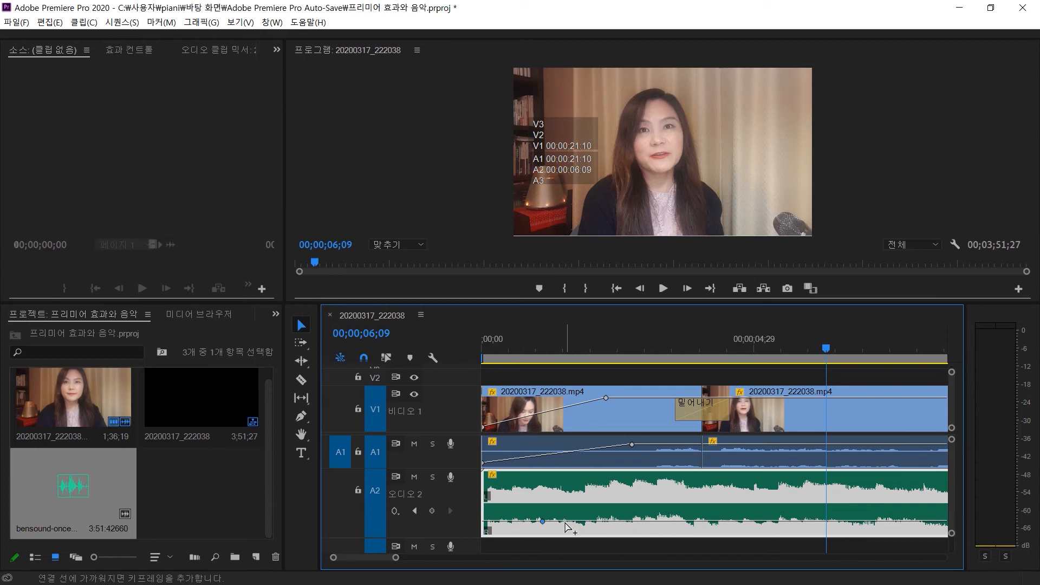
left_click(569, 521, "ctrl")
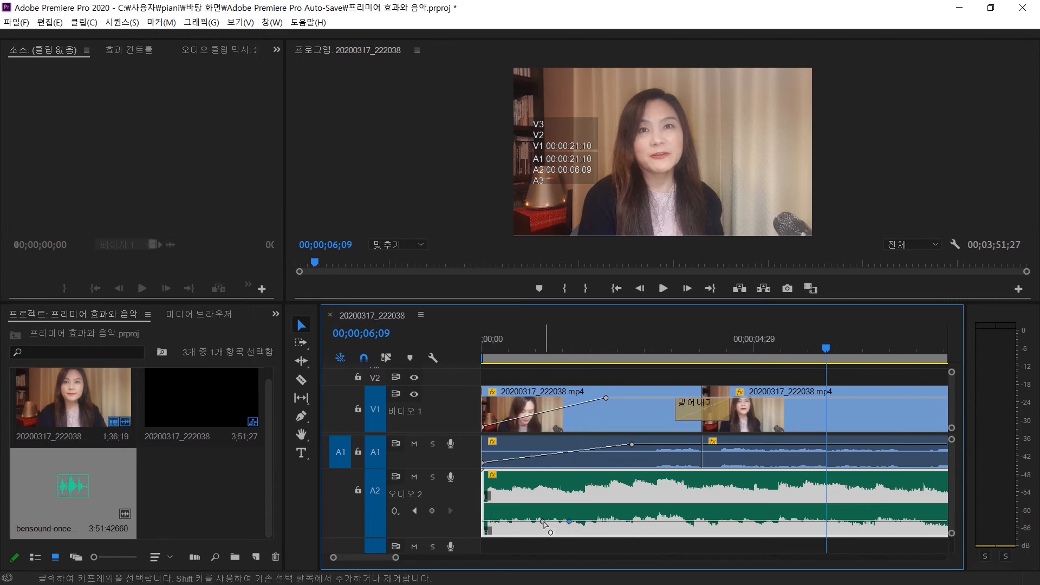
left_click_drag(542, 521, 483, 531)
left_click(568, 520)
left_click_drag(569, 521, 615, 520)
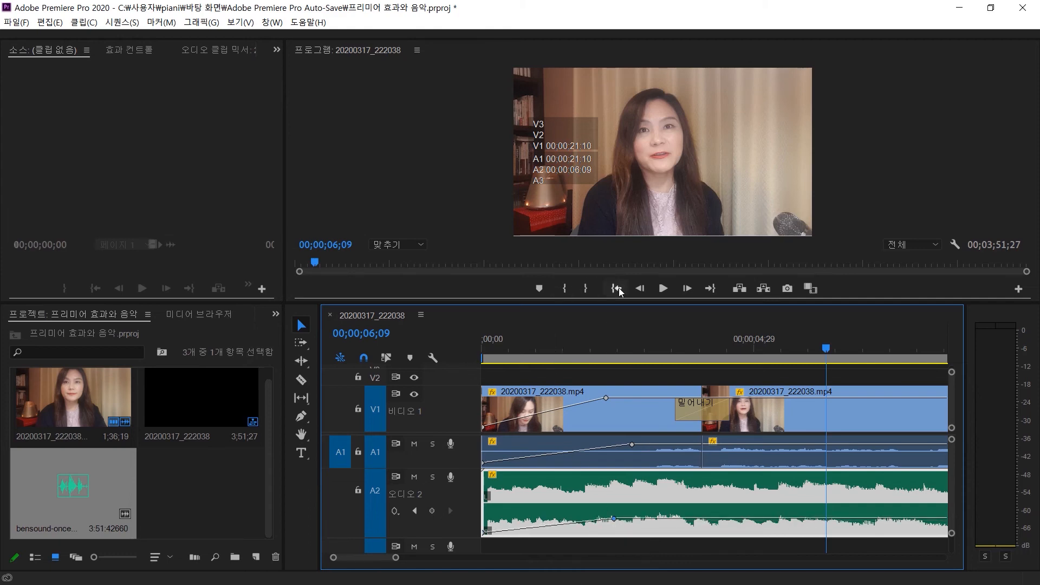
left_click(617, 289)
left_click(664, 289)
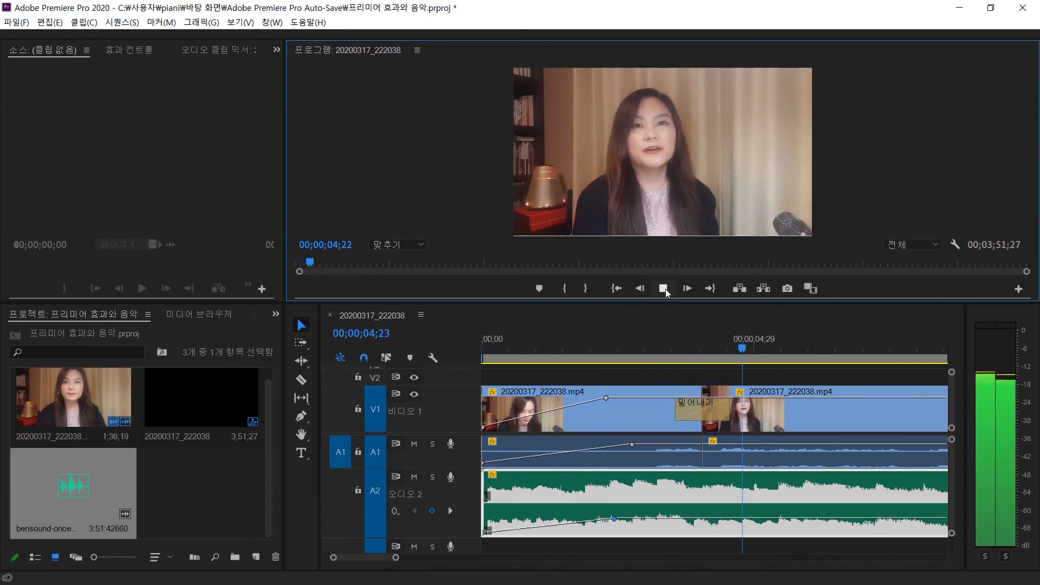
left_click(665, 288)
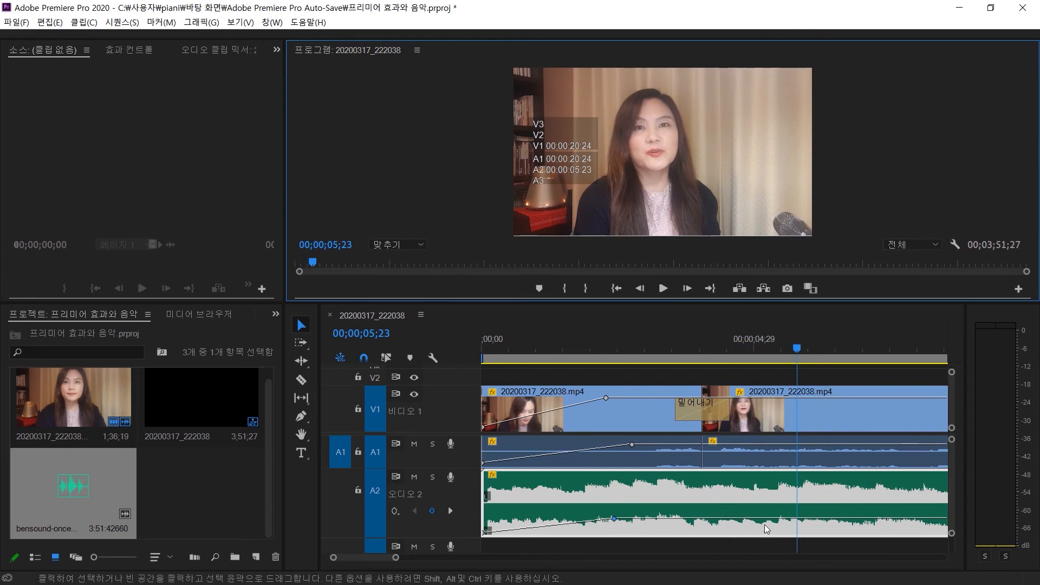
Step: Keyframe the A2 music volume to drop to silence between about 5.5 and 6.5 seconds, and preview the fade-out
left_click(781, 518, "ctrl")
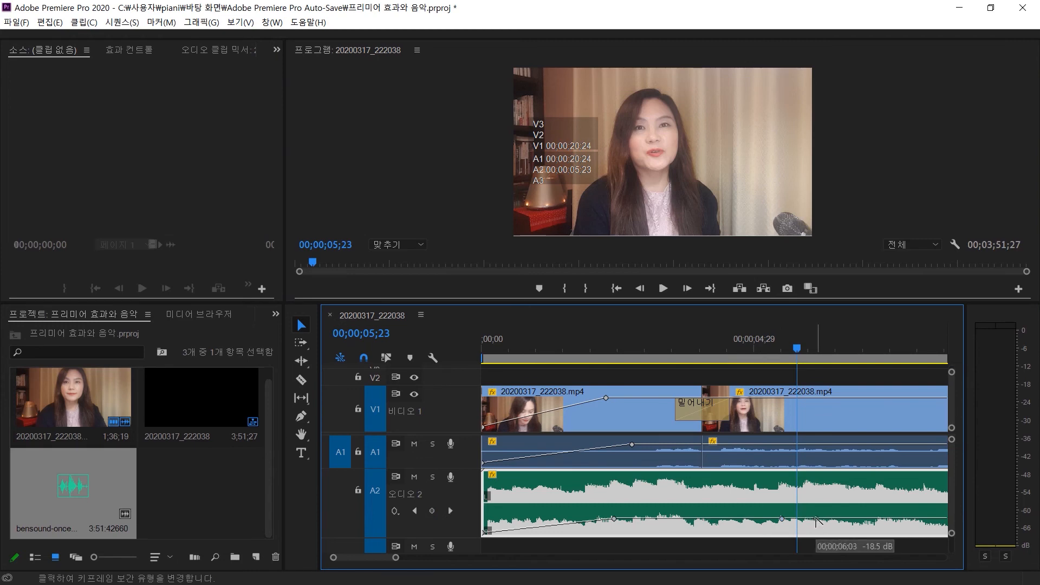
left_click_drag(816, 520, 845, 532)
left_click(742, 348)
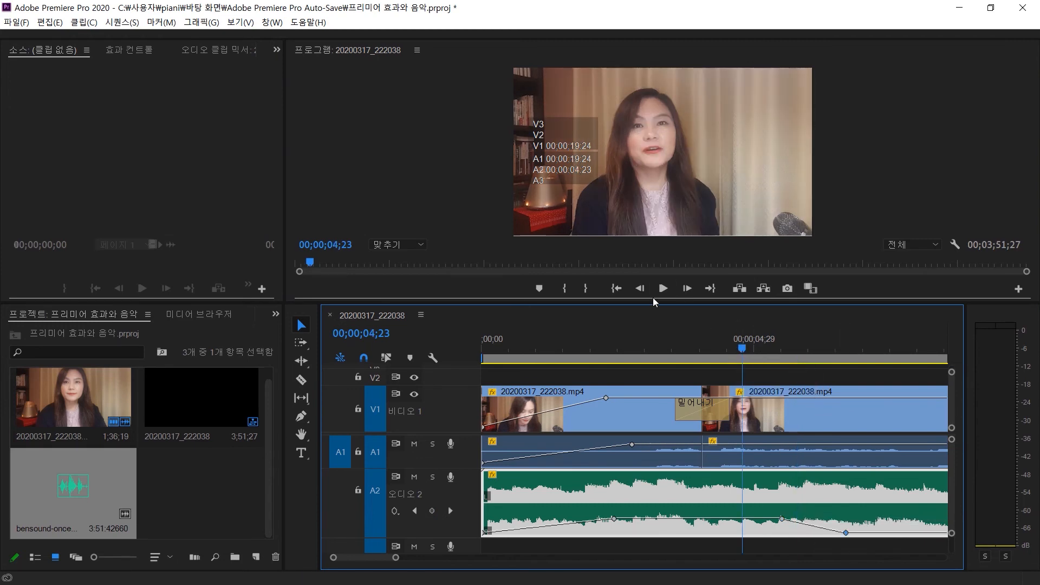
left_click(662, 289)
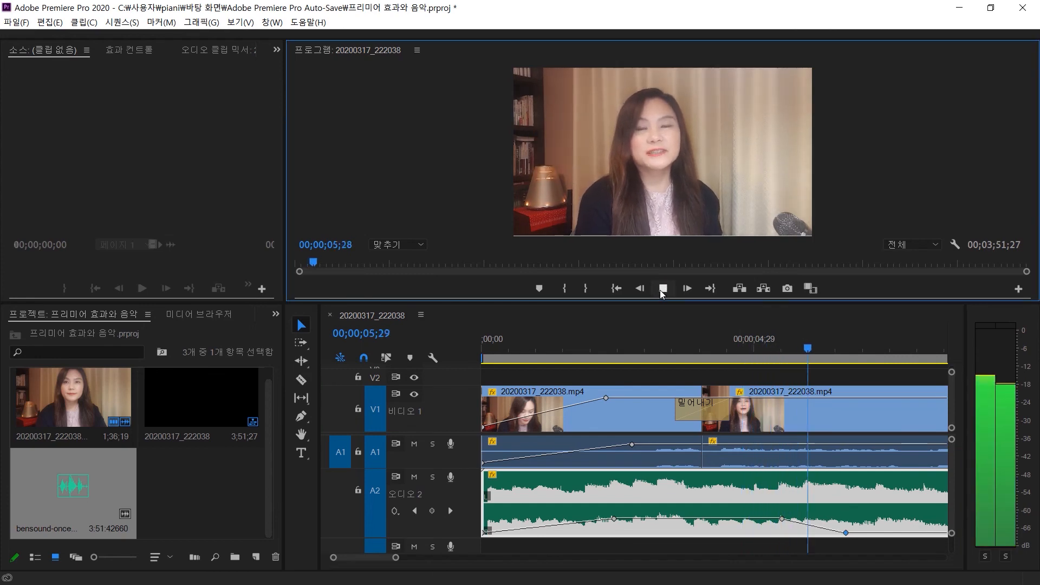
left_click(662, 289)
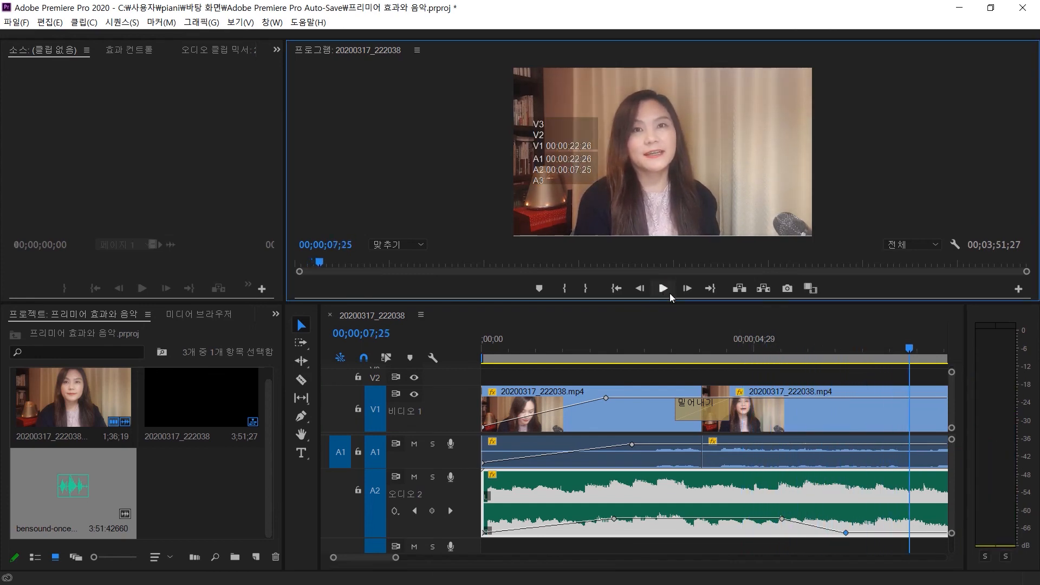
Step: Add a volume keyframe near 00;00;07;25 that brings the A2 music back up to its earlier level, and preview from about 5 seconds
left_click(903, 533, "ctrl")
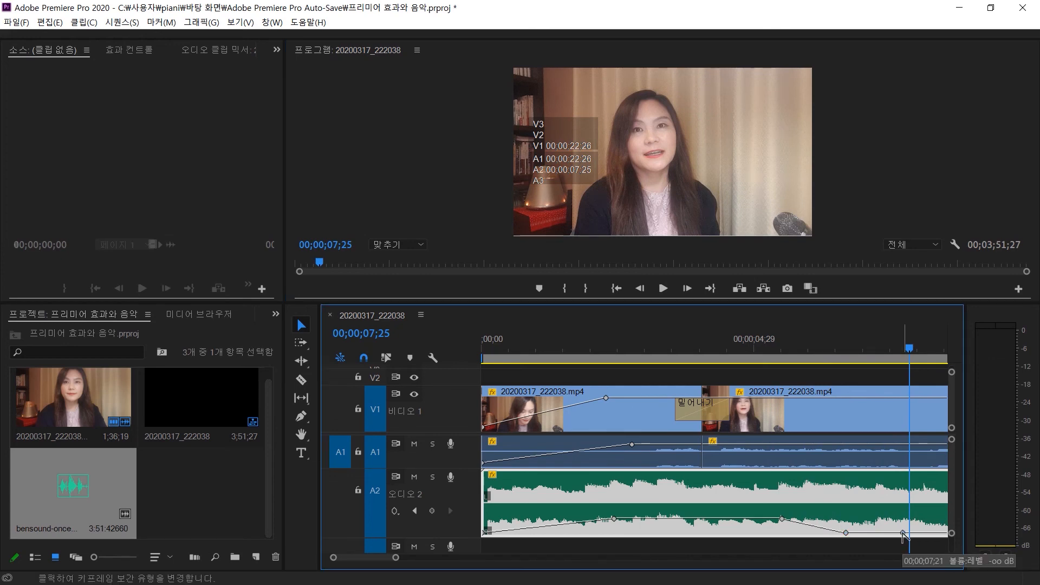
left_click_drag(902, 533, 912, 518)
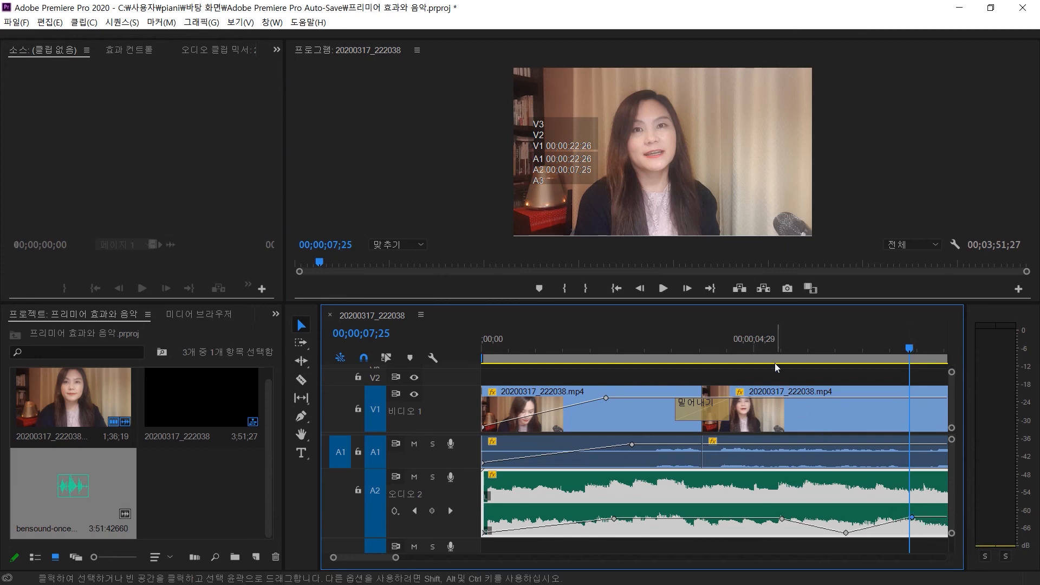
left_click(757, 349)
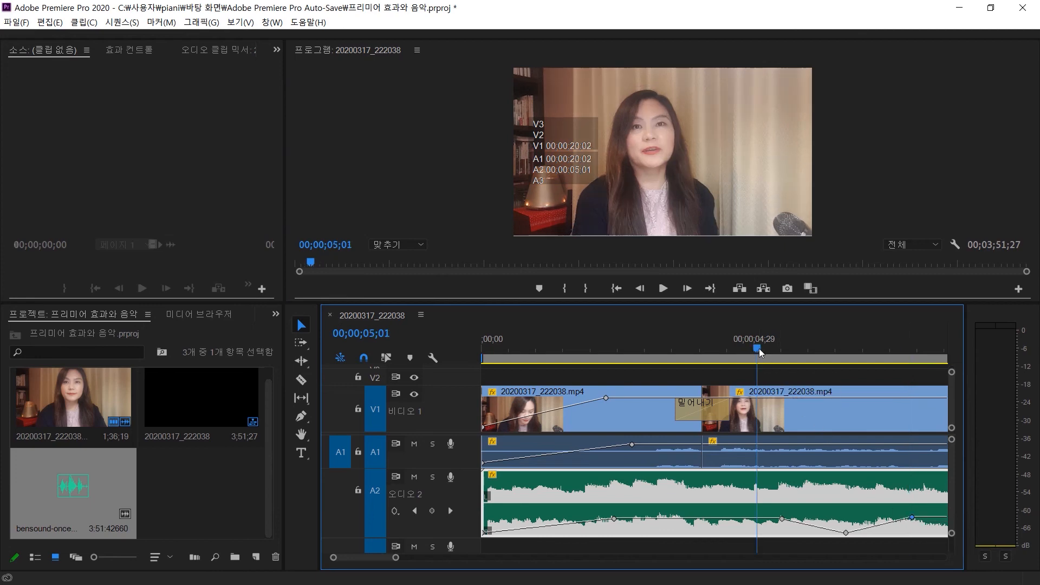
left_click(663, 288)
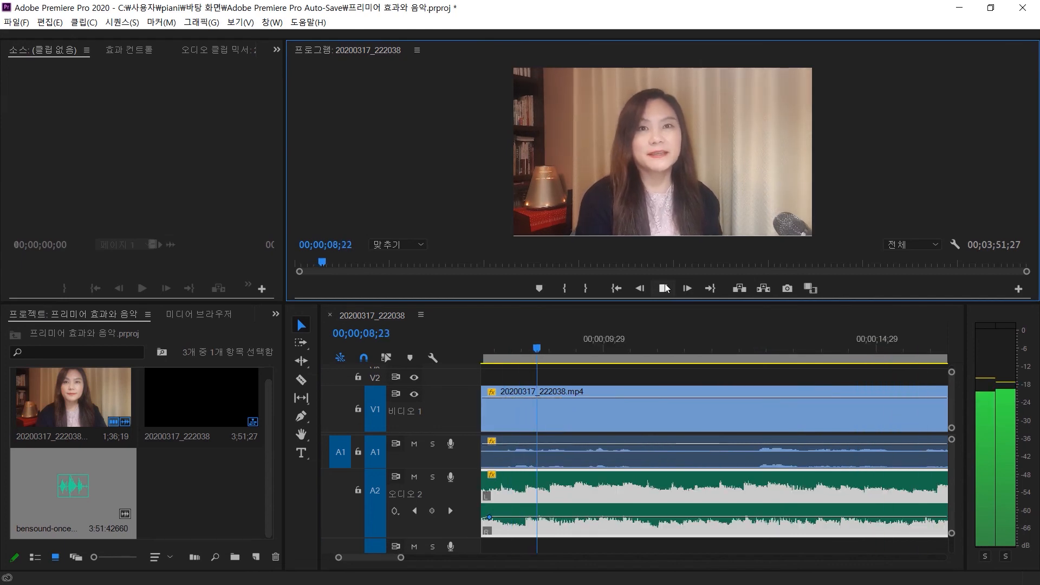
left_click(663, 288)
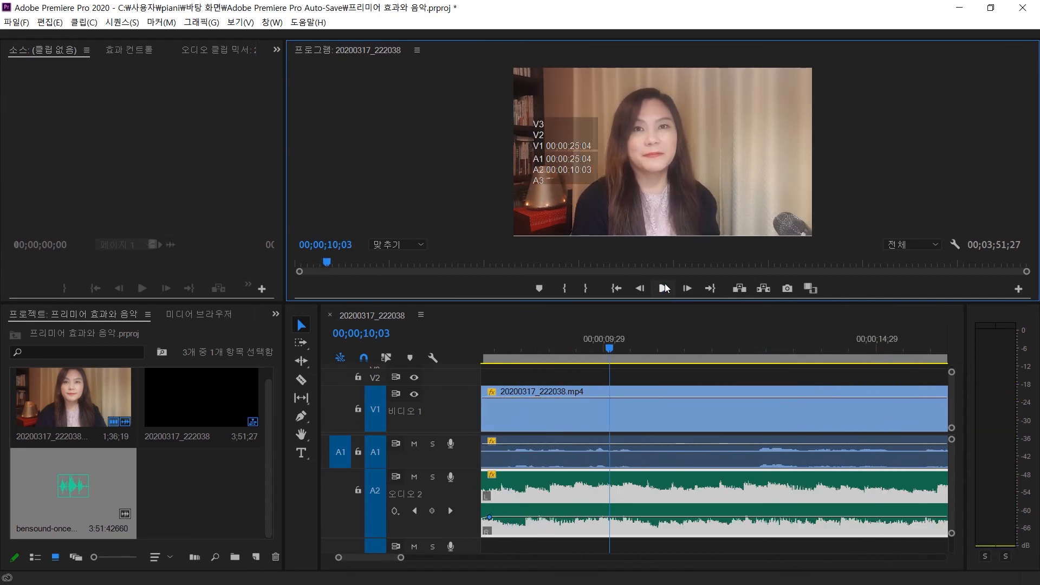